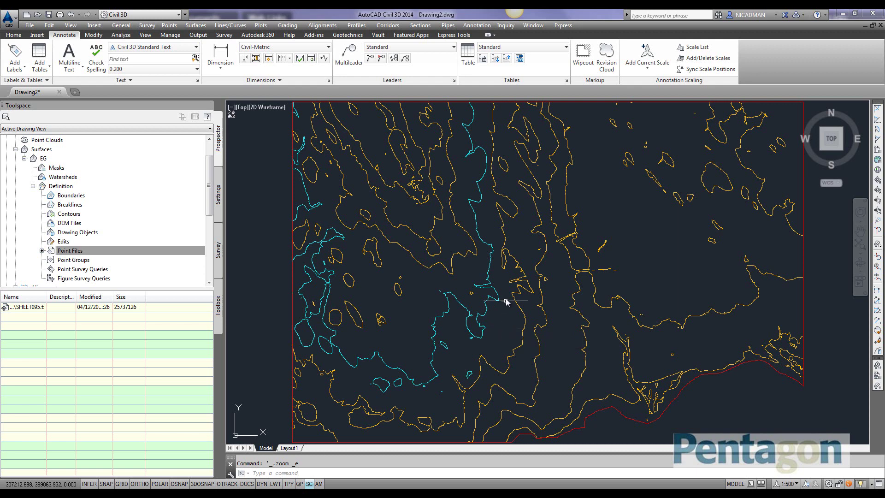
- Import Grading.xml from the Composite Surface folder as LandXML, keeping all of its content included
left_click(95, 27)
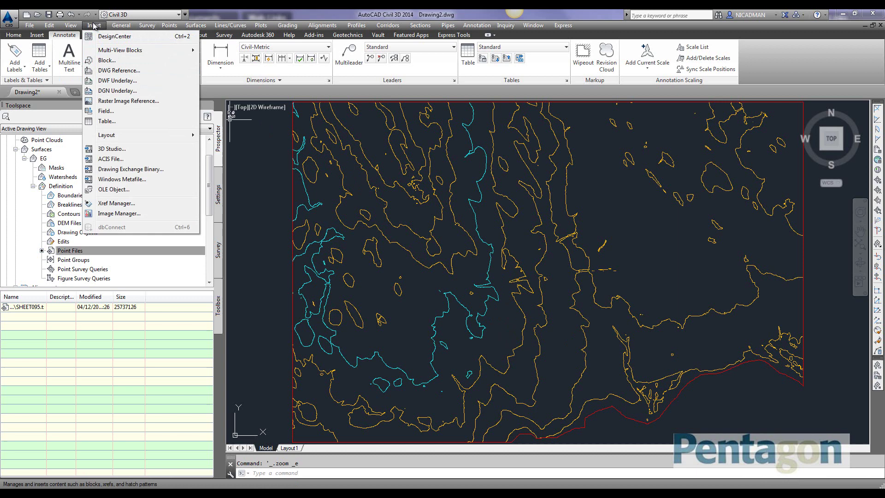
key("Escape")
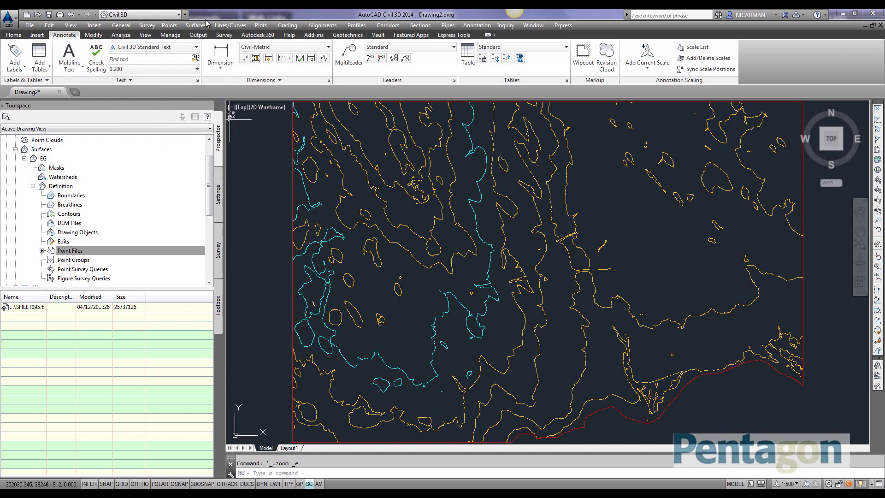
left_click(37, 35)
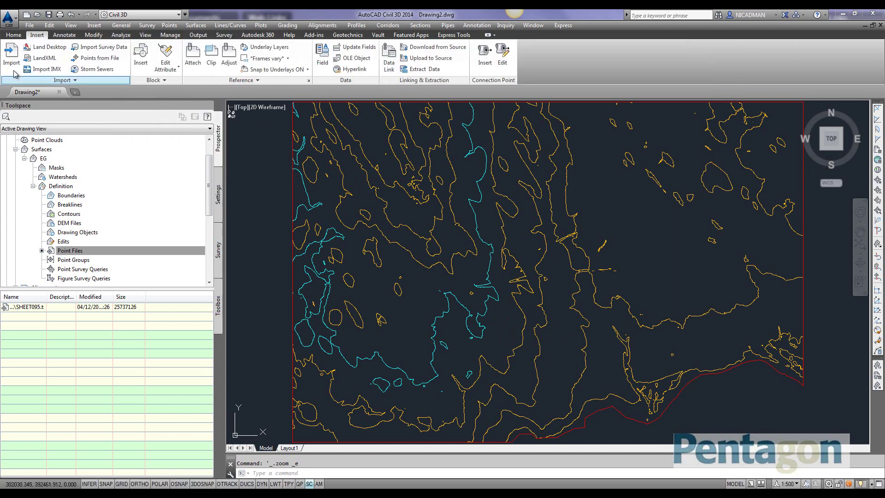
left_click(45, 58)
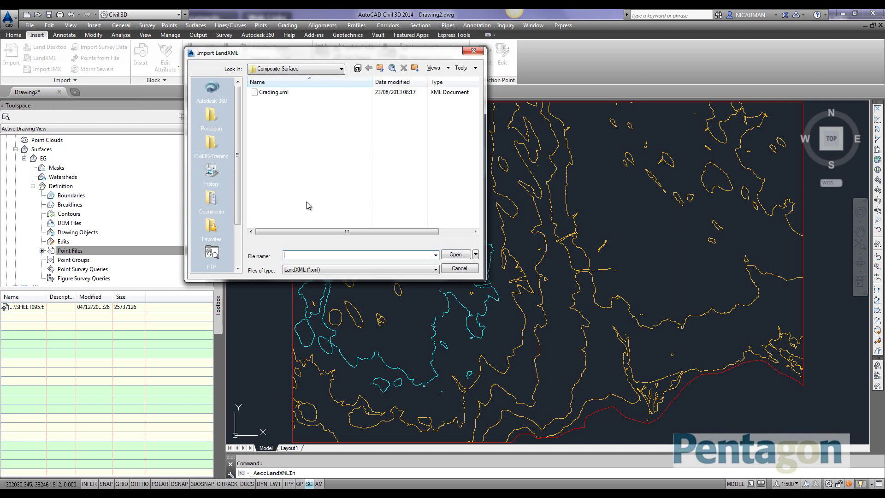
left_click_drag(348, 53, 530, 107)
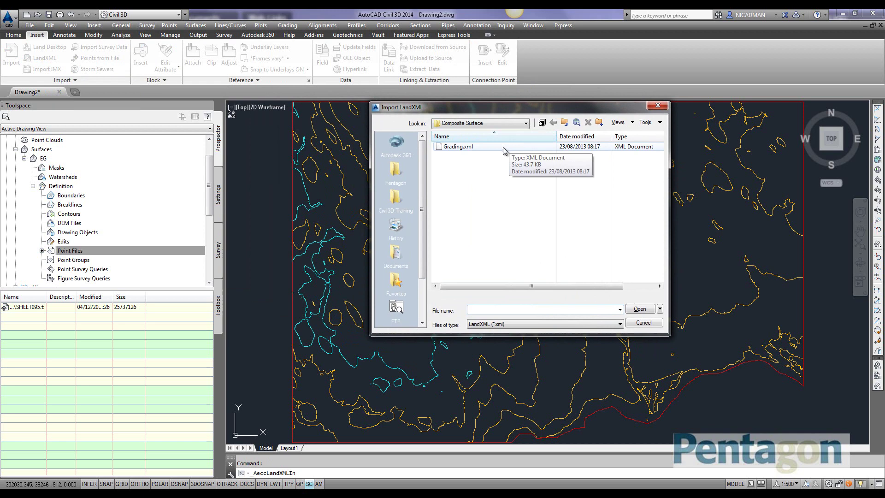
left_click(453, 146)
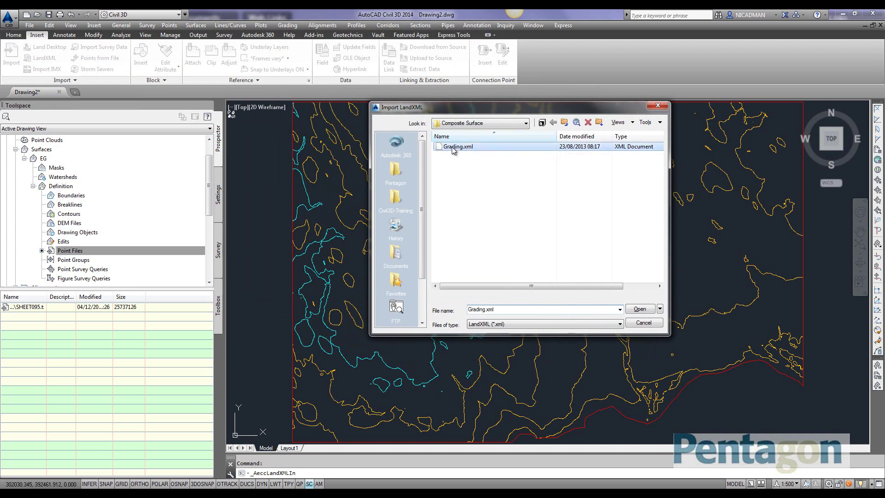
left_click(640, 309)
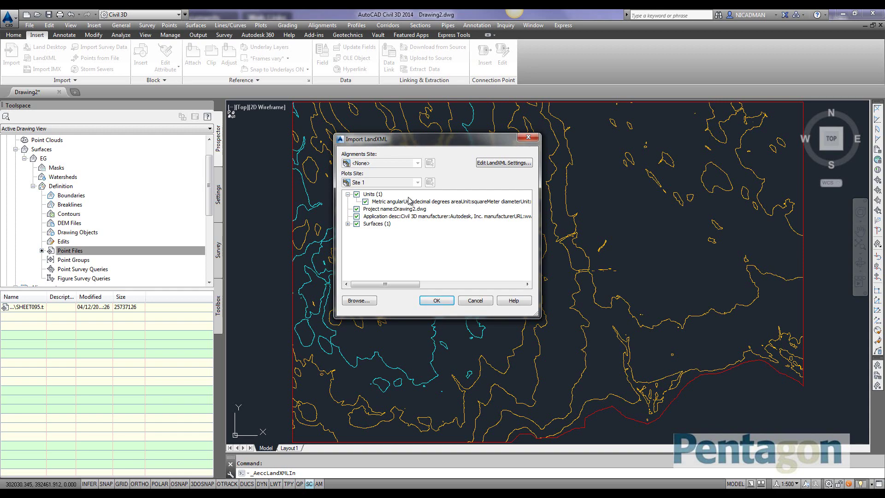
left_click(447, 302)
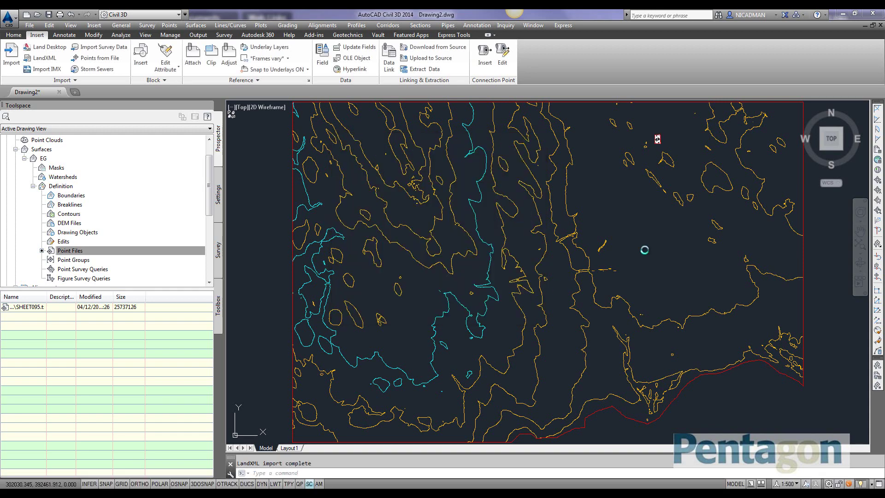
- Collapse the EG surface's definition and branch in Prospector, leaving the list of surfaces
mouse_move(654, 143)
middle_mouse_down()
mouse_move(621, 225)
mouse_move(533, 252)
middle_mouse_up()
scroll(621, 224, "up", 12)
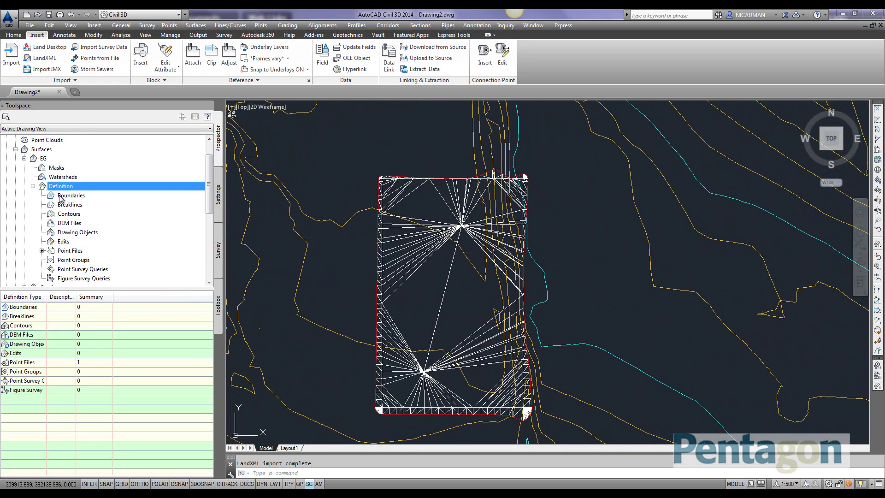
left_click(33, 186)
left_click(25, 159)
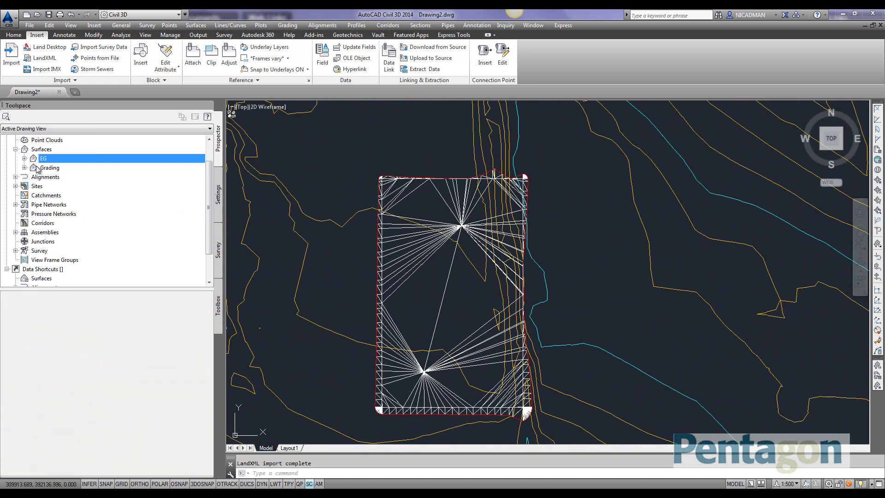
- Draw a straight horizontal polyline with Ortho on, crossing the full width of the imported grading surface near mid-height
type("pline")
key("Return")
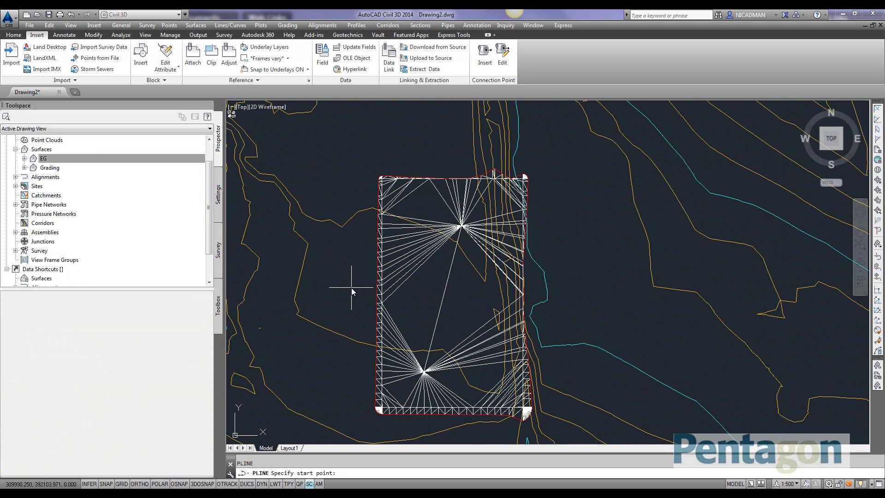
left_click(352, 287)
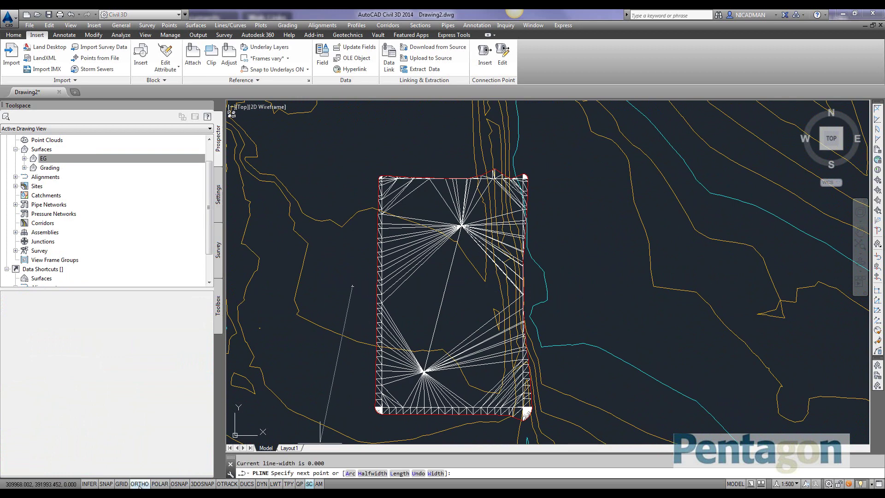
left_click(140, 484)
left_click(601, 287)
right_click(561, 226)
left_click(571, 231)
- Create a quick profile along the polyline, sampling the EG and Grading surfaces, and place its view above the site contours
left_click(576, 287)
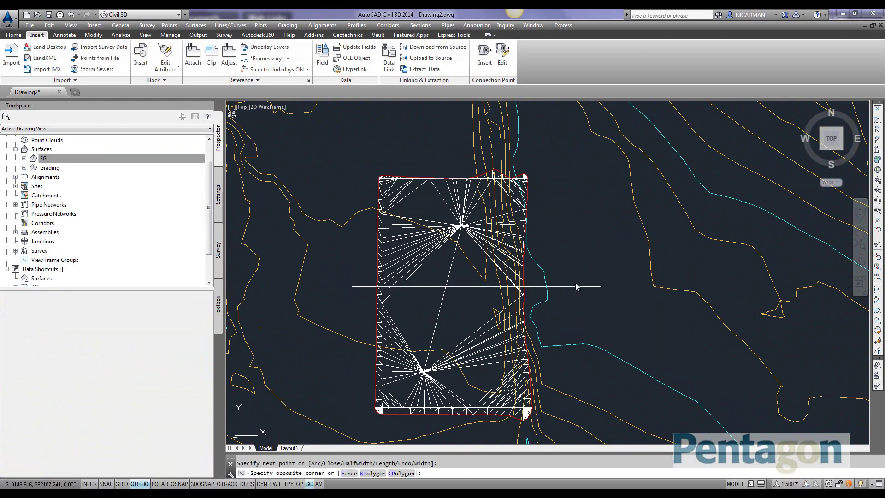
left_click(573, 258)
right_click(573, 257)
left_click(608, 349)
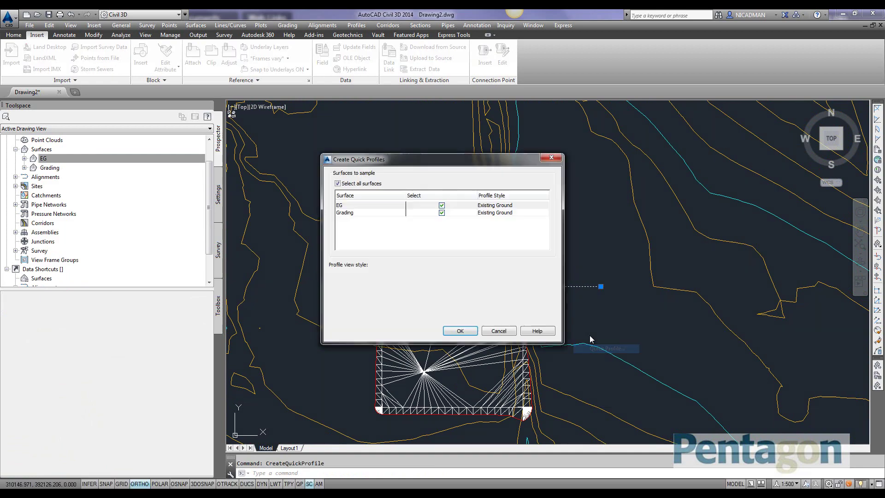
left_click(460, 331)
scroll(433, 147, "down", 5)
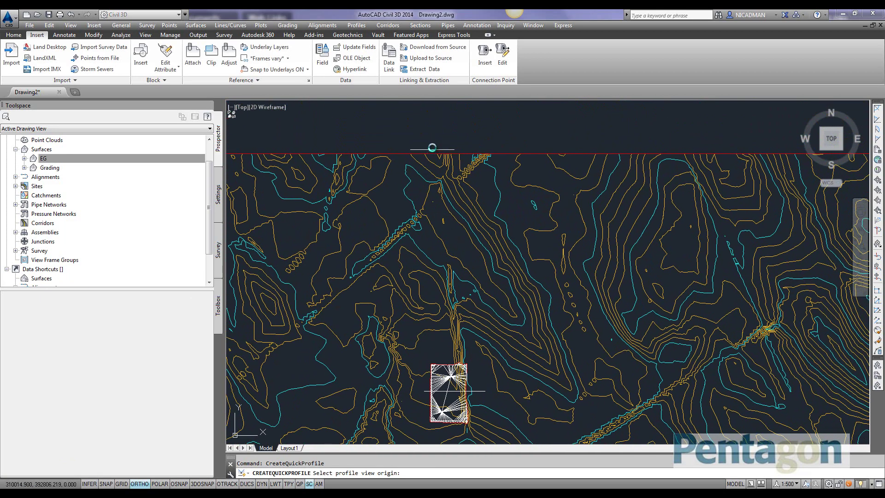
left_click(433, 136)
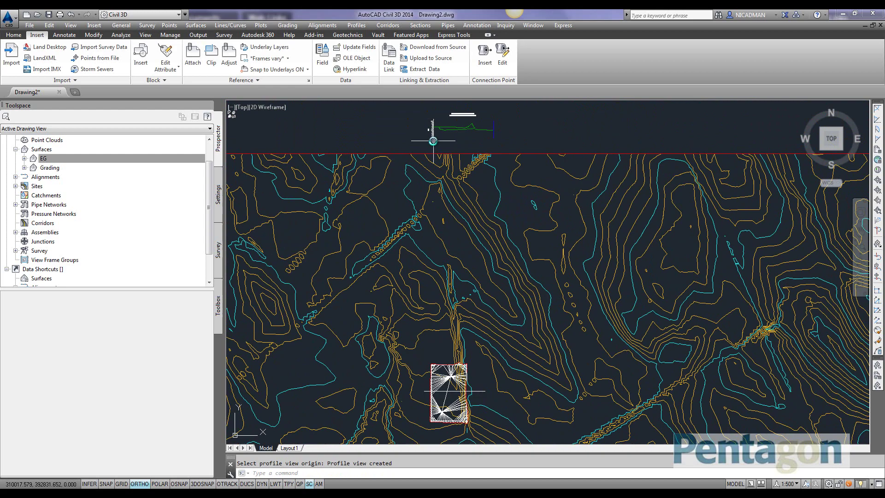
scroll(455, 122, "up", 8)
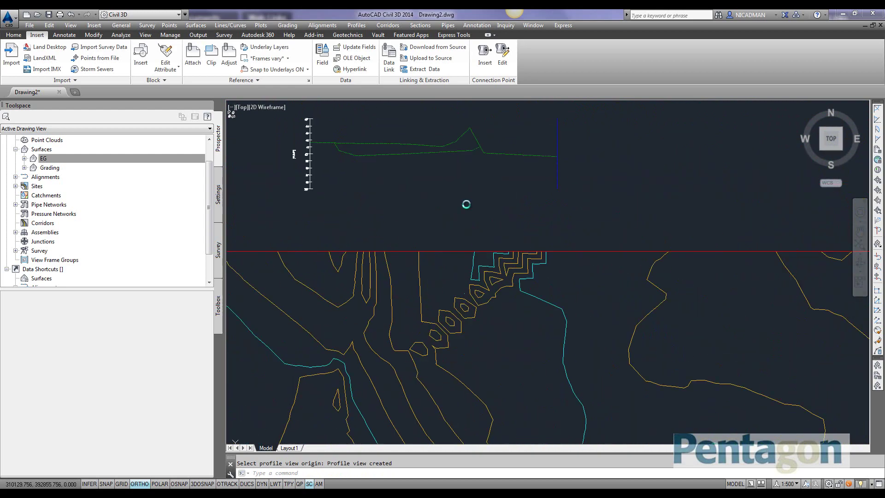
- Delete the horizontal polyline crossing the grading surface
scroll(437, 267, "down", 8)
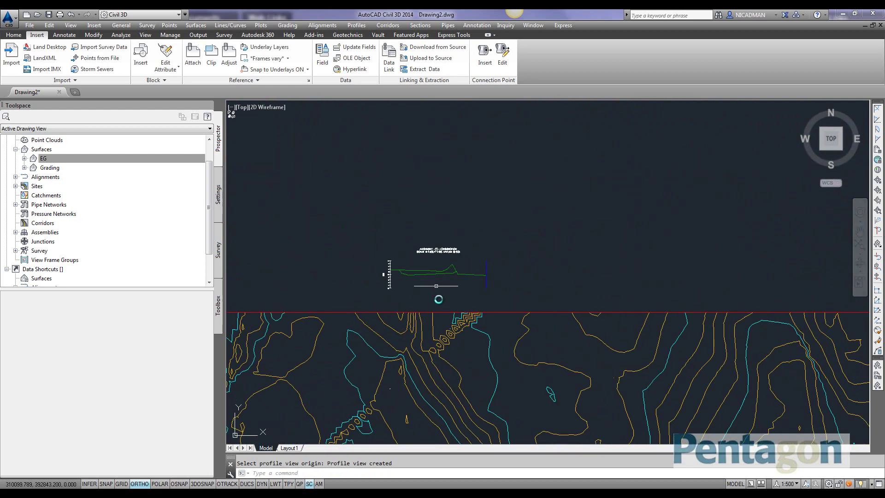
scroll(468, 306, "up", 6)
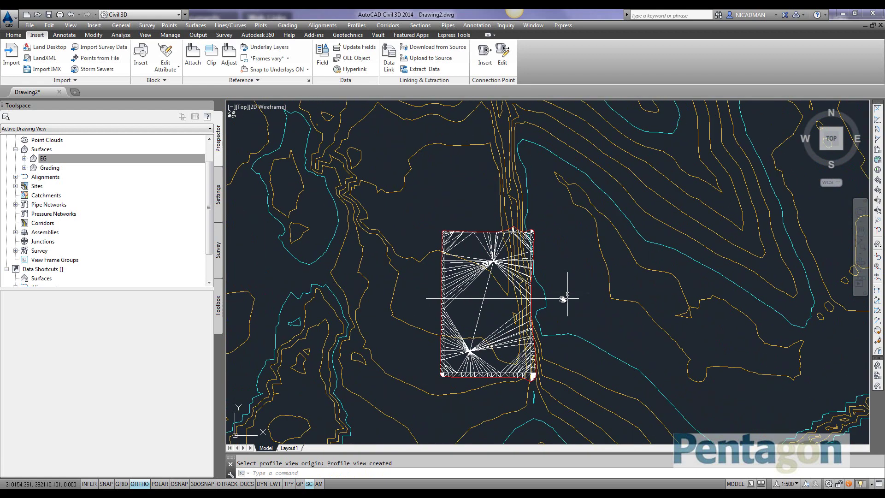
left_click(562, 299)
key("Delete")
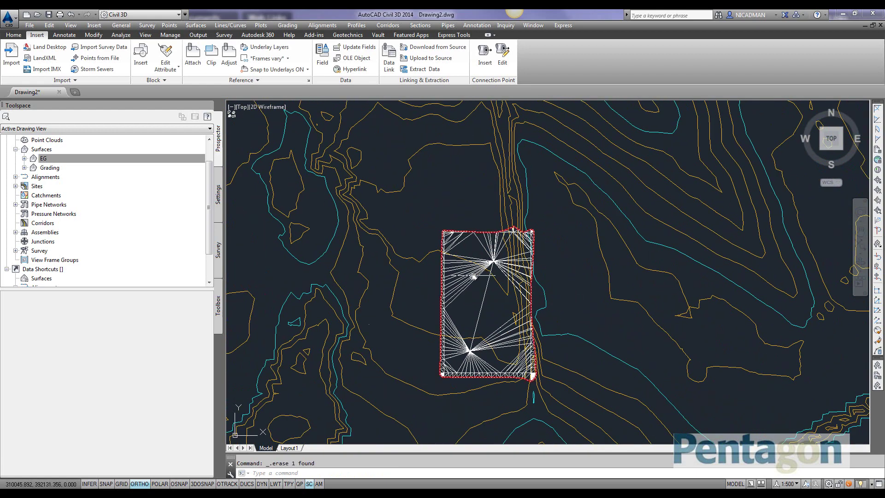
- Change the Grading surface's style to Contours 0.1m and 0.5m in its surface properties
left_click(476, 278)
right_click(476, 280)
left_click(515, 383)
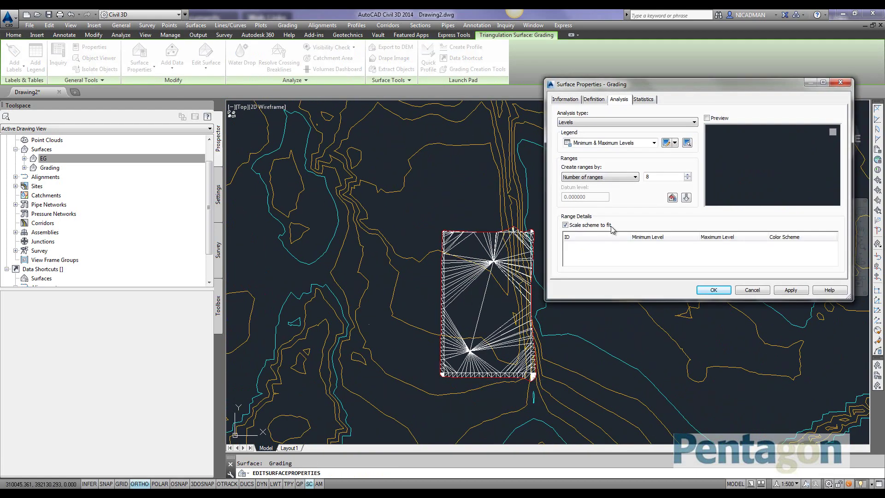
left_click(566, 100)
left_click(603, 194)
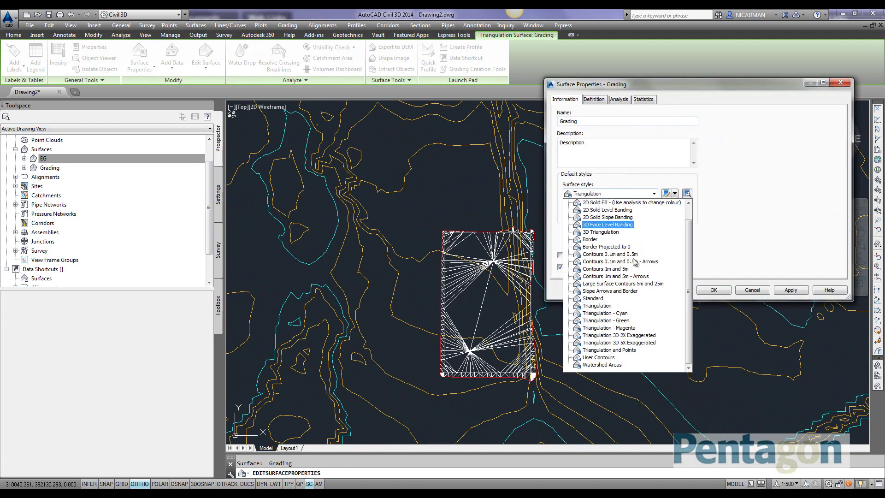
left_click(611, 255)
left_click(791, 290)
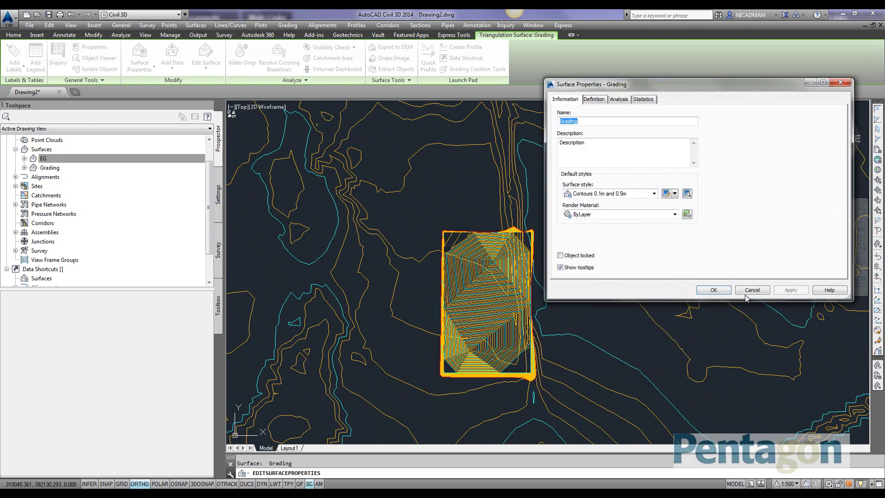
left_click(714, 290)
- Start a new triangulation volume surface from the Volumes Dashboard and name it Volume Surgace
scroll(500, 309, "up", 2)
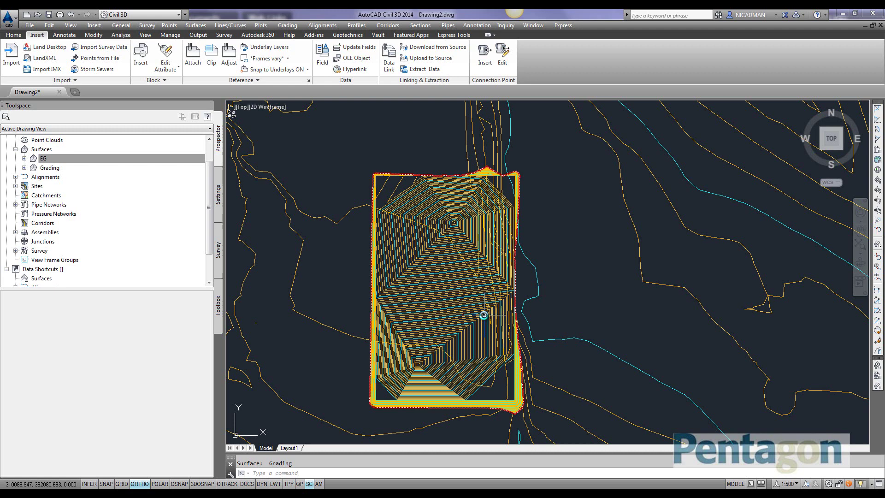
middle_click_drag(335, 210, 341, 213)
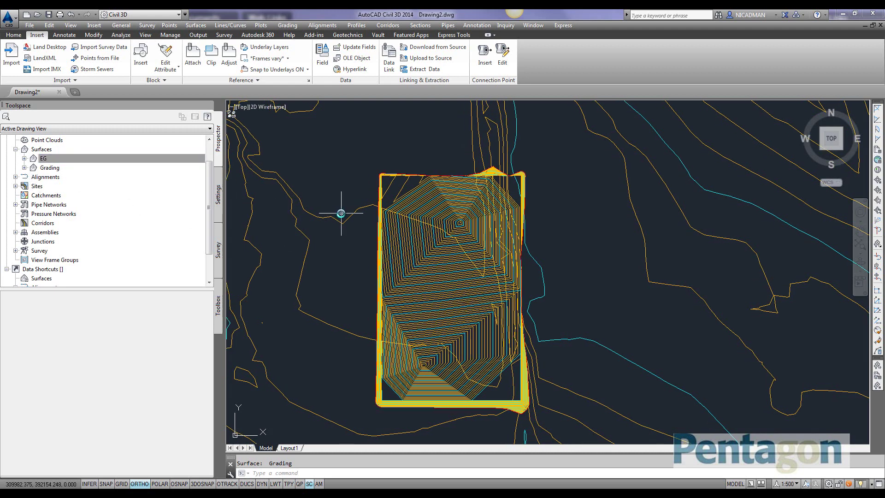
mouse_move(341, 213)
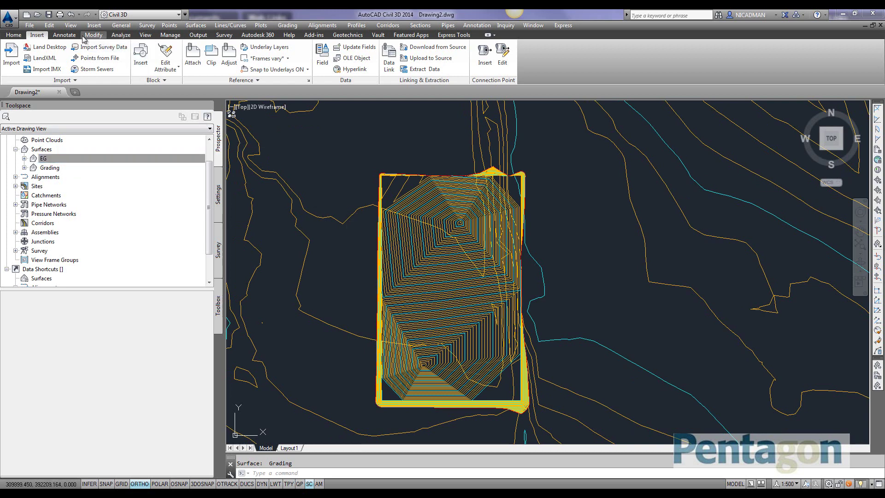
left_click(121, 35)
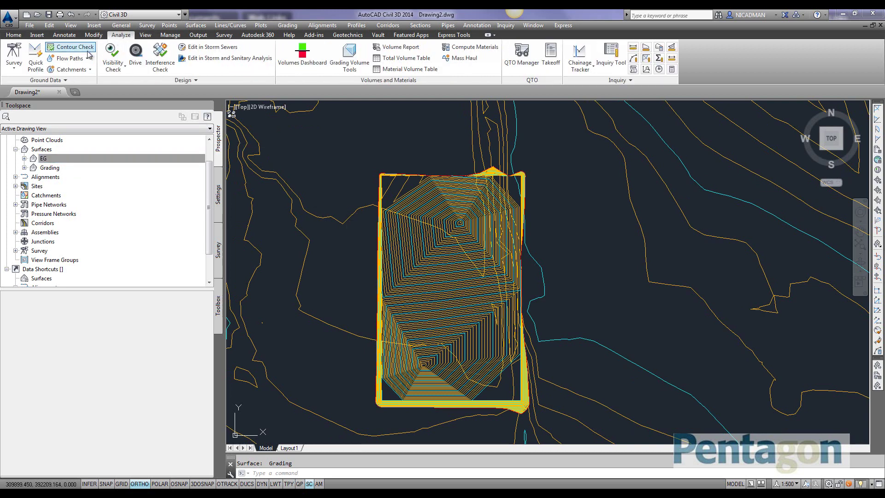
left_click(290, 62)
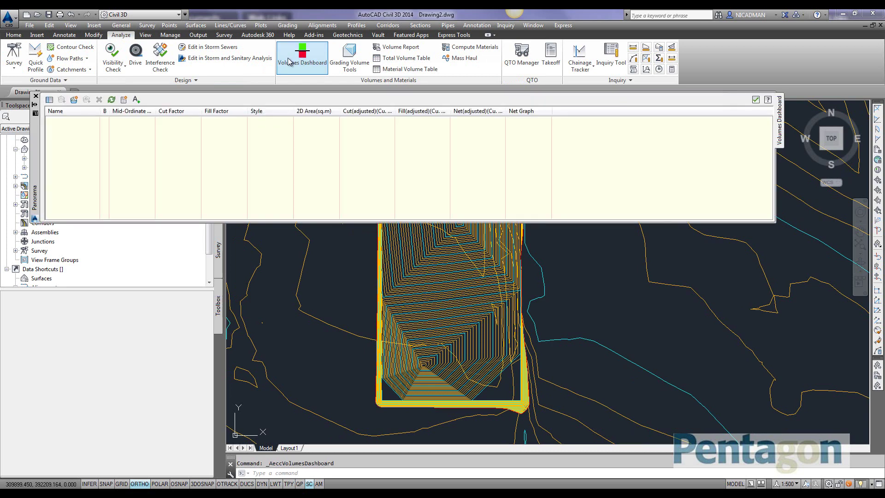
left_click(74, 100)
left_click(388, 164)
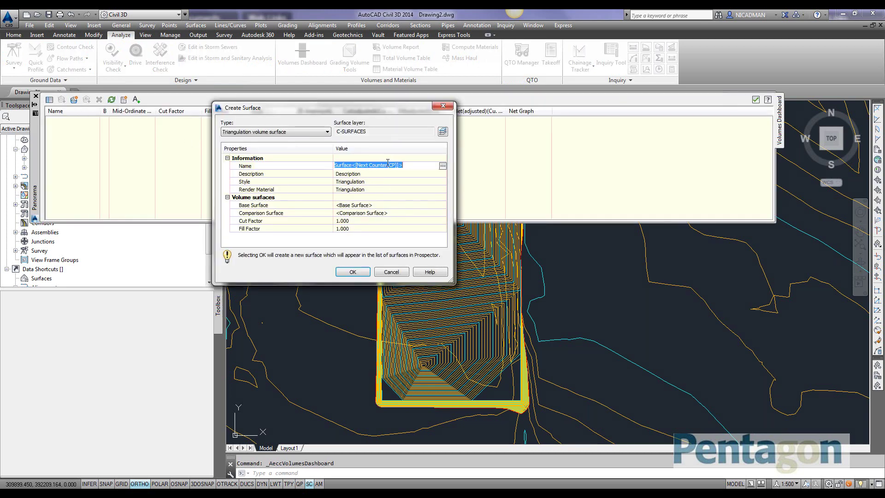
type("V")
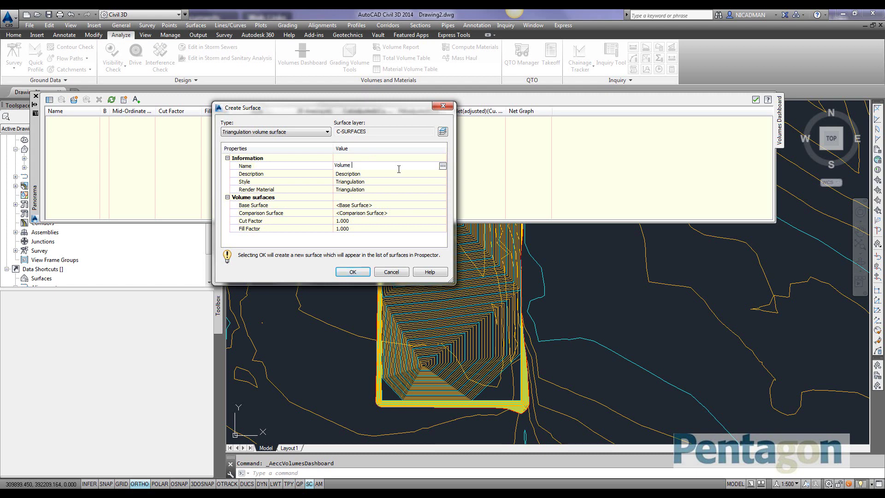
type("olume Surgace")
- Create the volume surface with EG as the base surface and Grading as the comparison surface
left_click(426, 206)
left_click(442, 205)
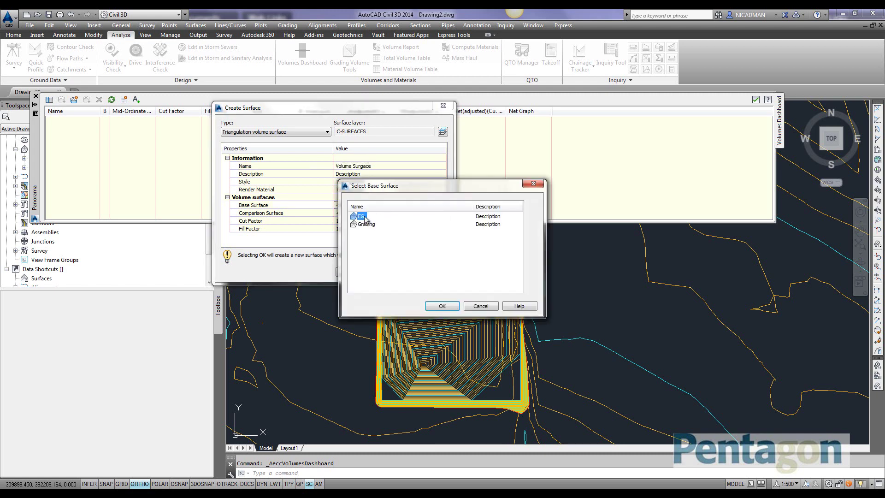
left_click(442, 307)
left_click(381, 214)
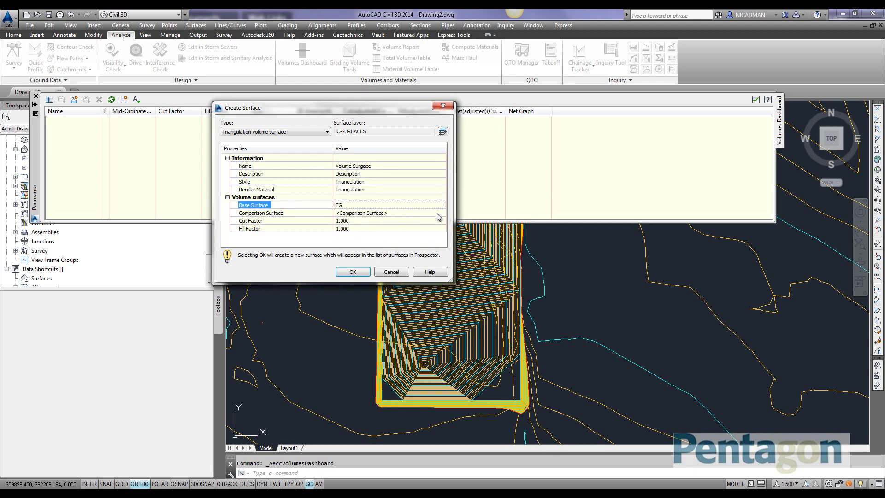
left_click(444, 213)
left_click(367, 224)
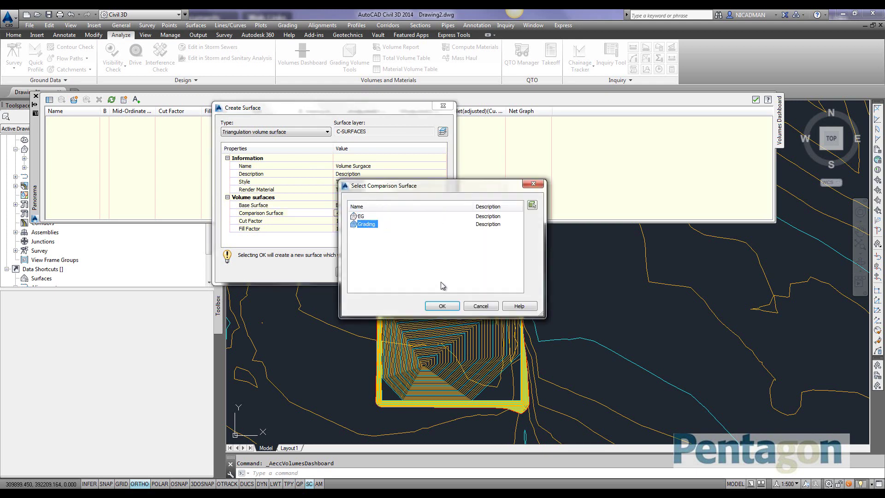
left_click(441, 306)
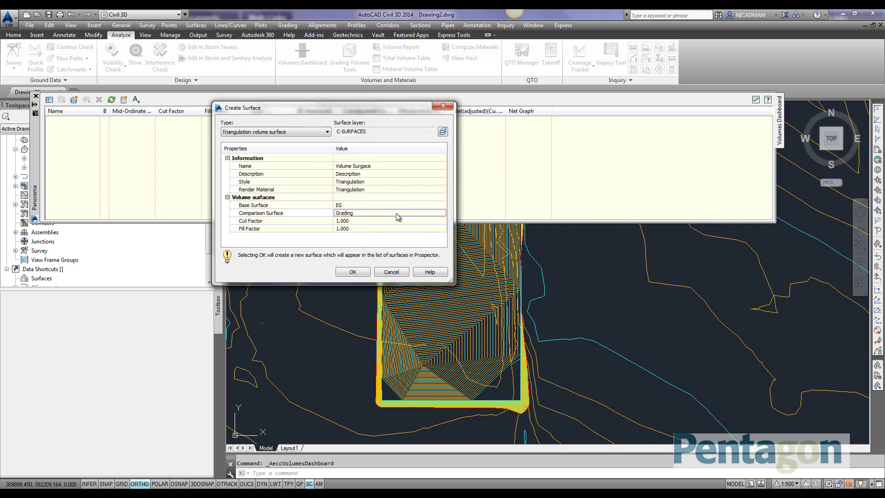
left_click(352, 273)
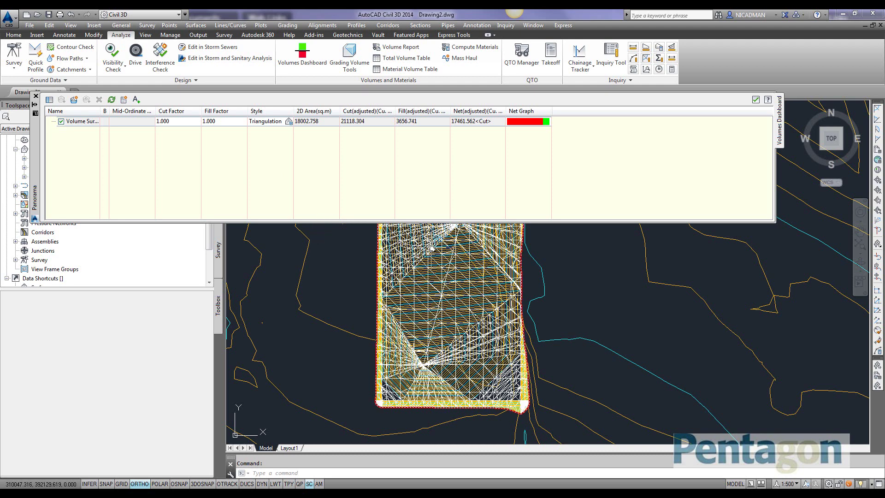
- Widen the adjusted net volume column to read it in full, and close the Volumes Dashboard
middle_click_drag(431, 248, 422, 279)
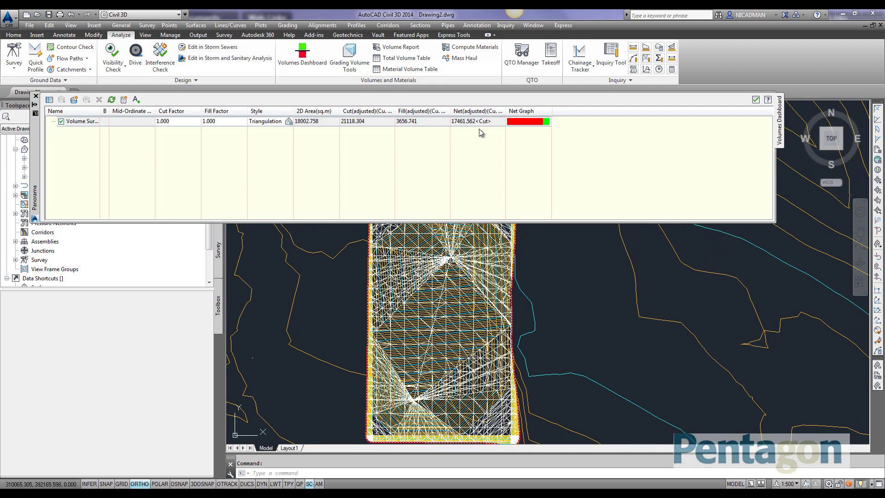
left_click_drag(505, 111, 519, 111)
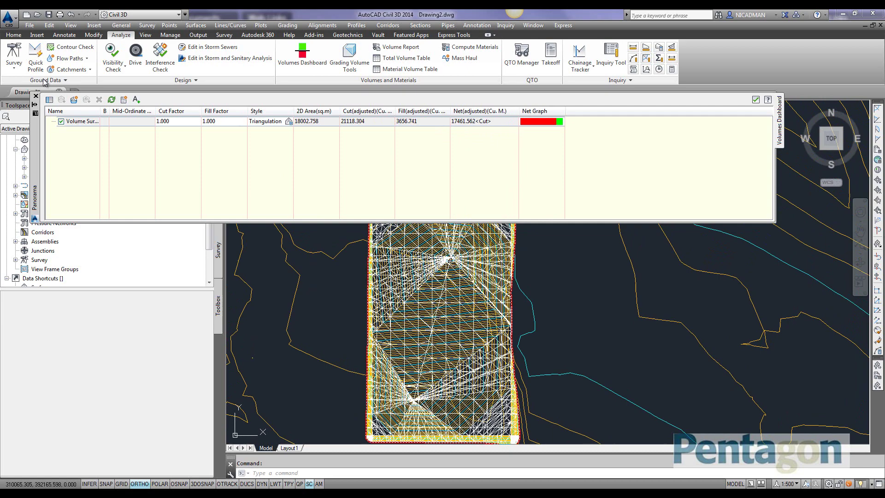
left_click(36, 97)
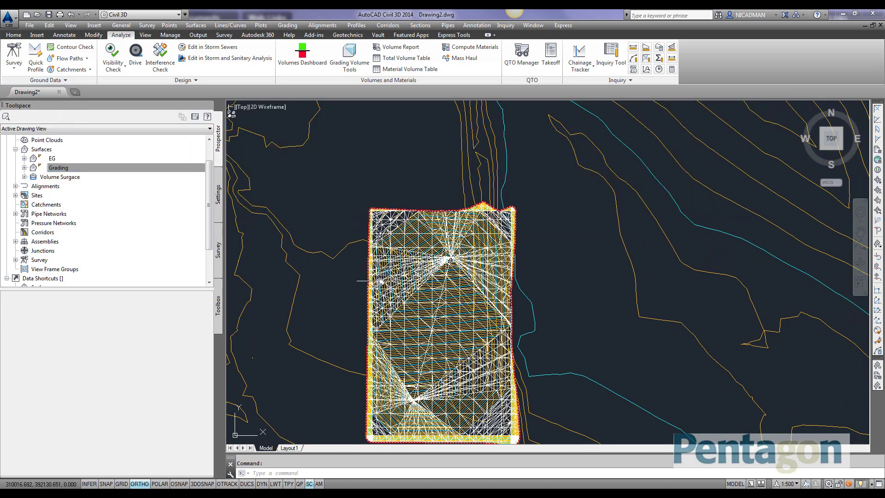
scroll(374, 369, "up", 2)
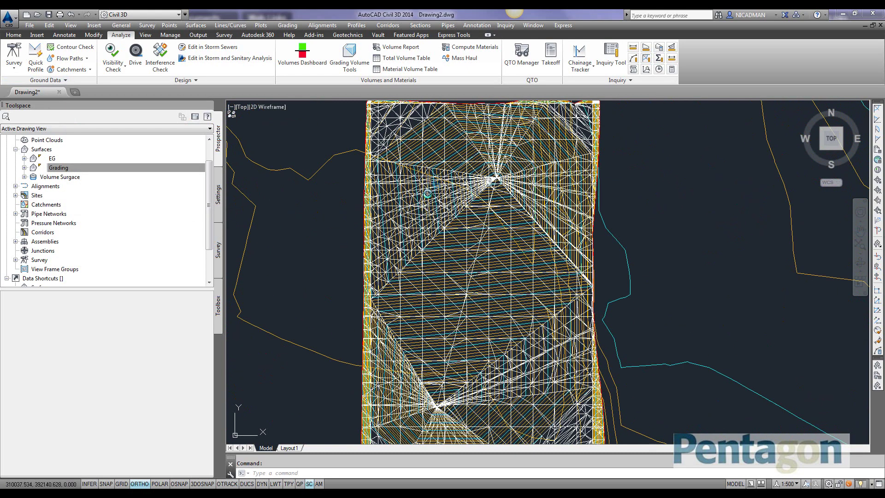
mouse_move(428, 193)
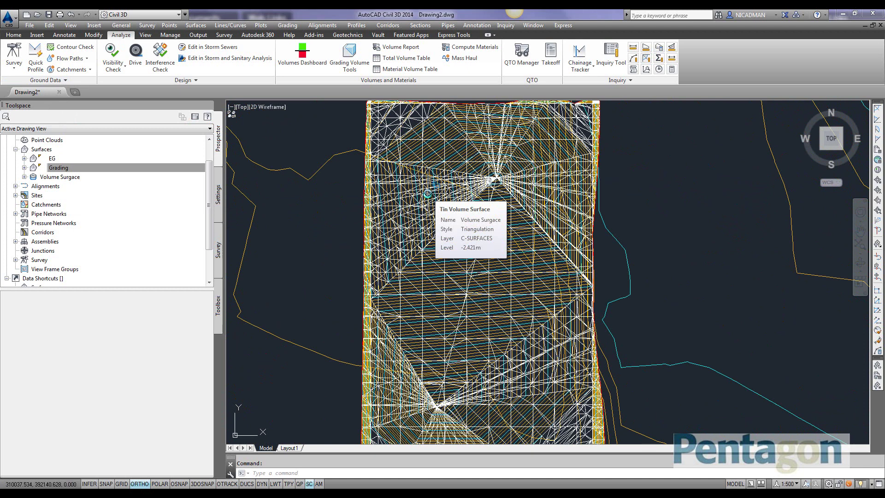
- List the drawing's surfaces and change the EG surface's style to Border
left_click(41, 149)
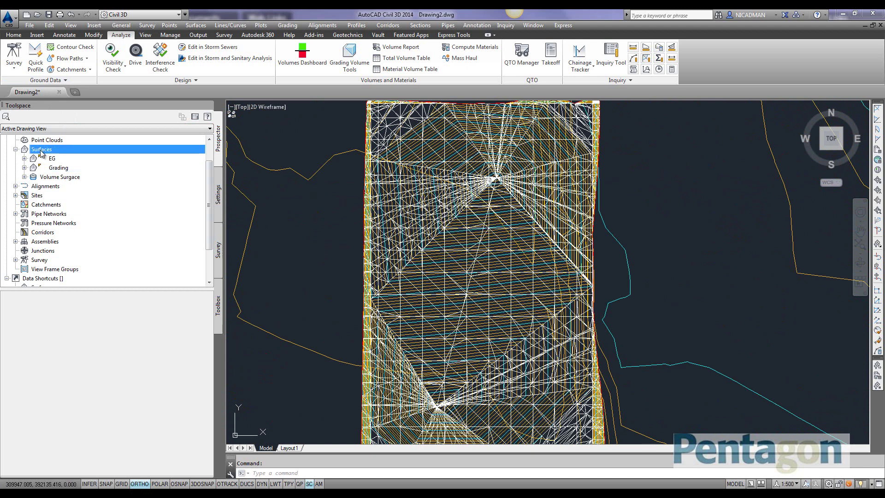
left_click_drag(155, 296, 175, 297)
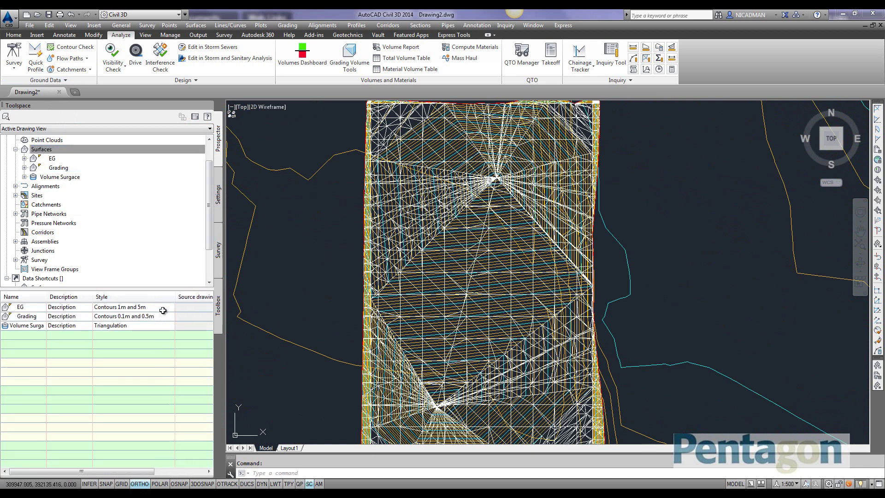
left_click(172, 306)
left_click(172, 307)
left_click(546, 171)
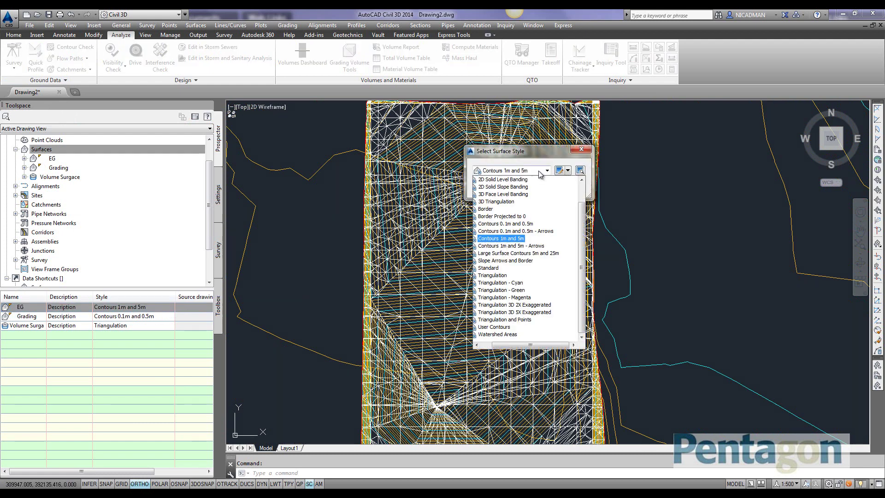
left_click(487, 209)
left_click(490, 190)
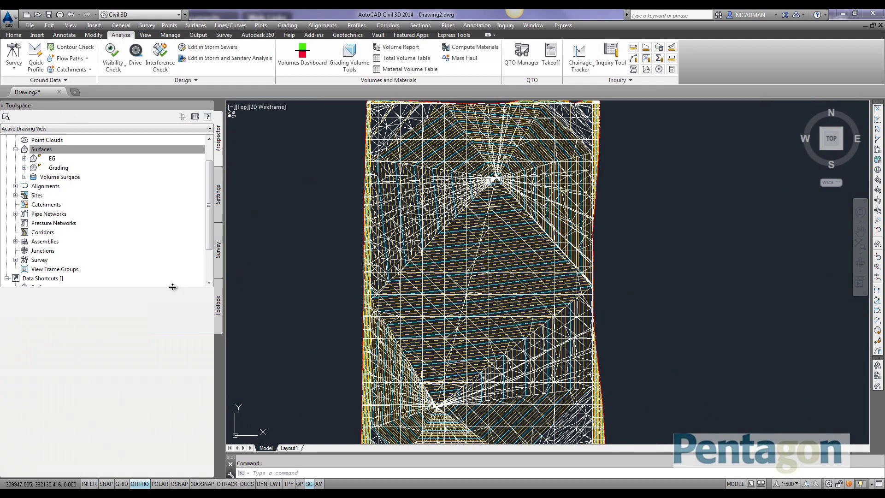
- Change the Grading surface's style to Border
left_click(157, 319)
left_click(173, 316)
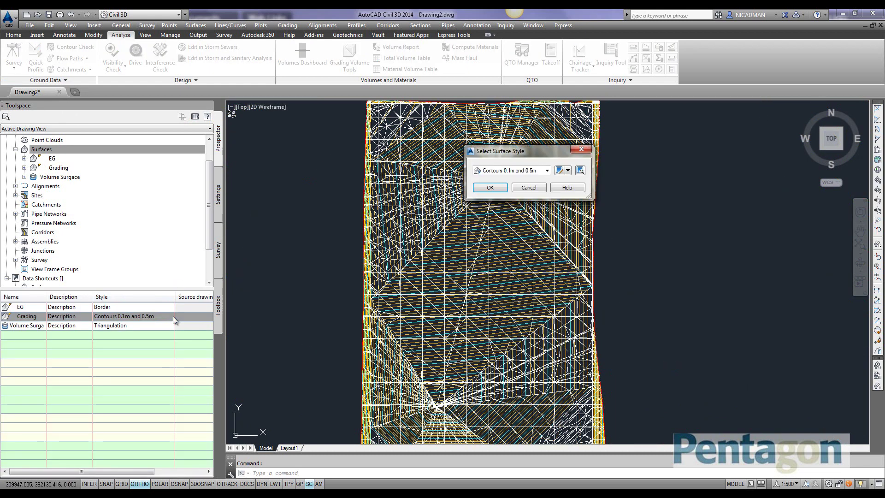
left_click(528, 170)
left_click(486, 209)
left_click(489, 190)
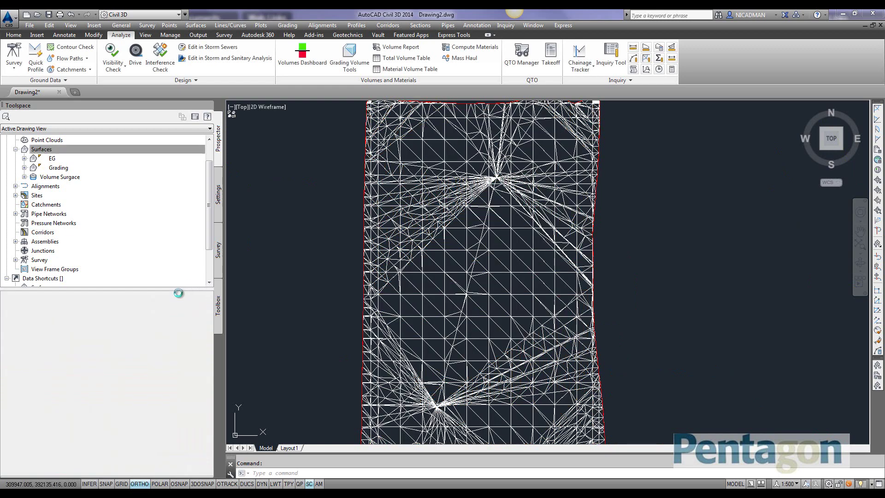
- Change the volume surface's style to Contours 0.1m and 0.5m
left_click(145, 328)
left_click(172, 325)
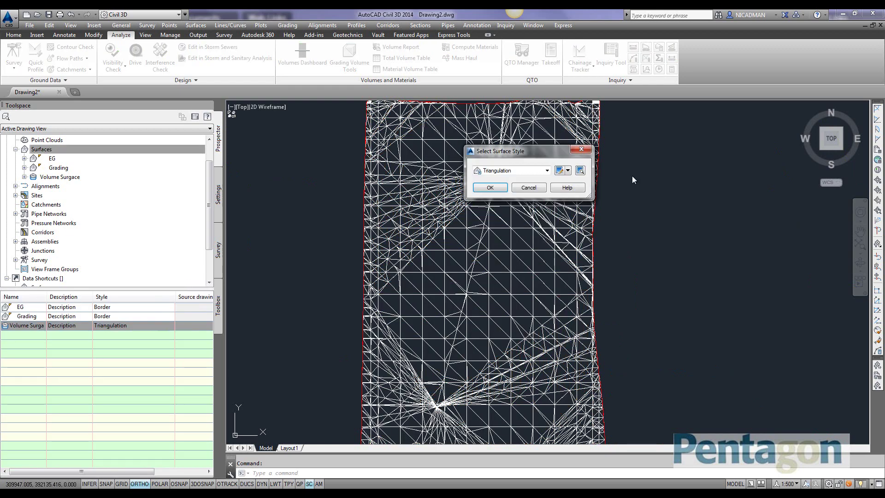
left_click(531, 171)
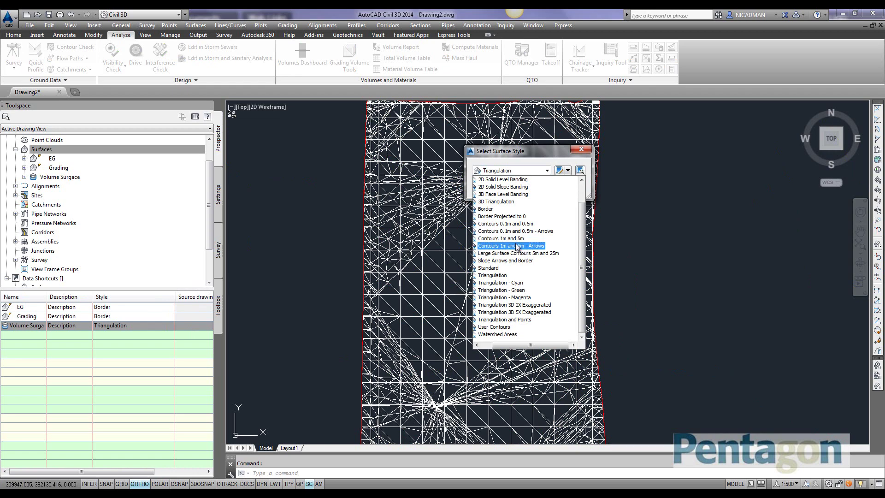
left_click(505, 224)
left_click(490, 191)
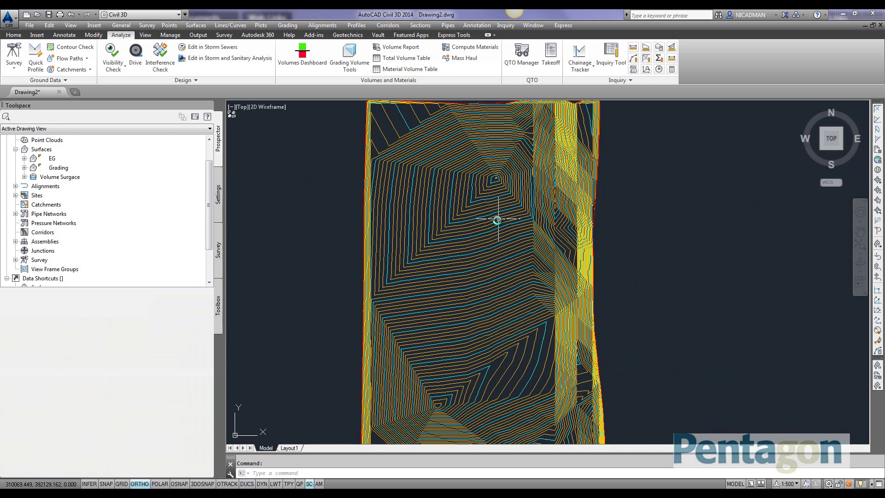
scroll(488, 253, "down", 2)
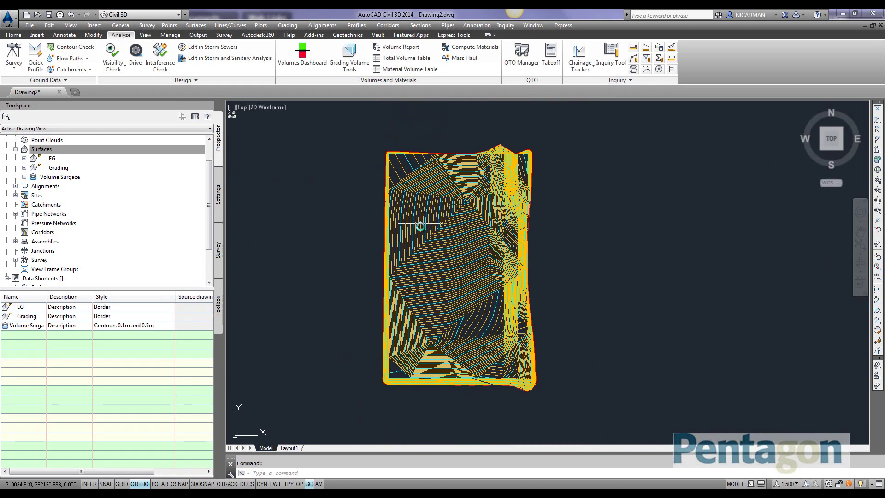
- Run a Levels analysis with 2 ranges in the volume surface's properties
left_click(422, 208)
right_click(425, 218)
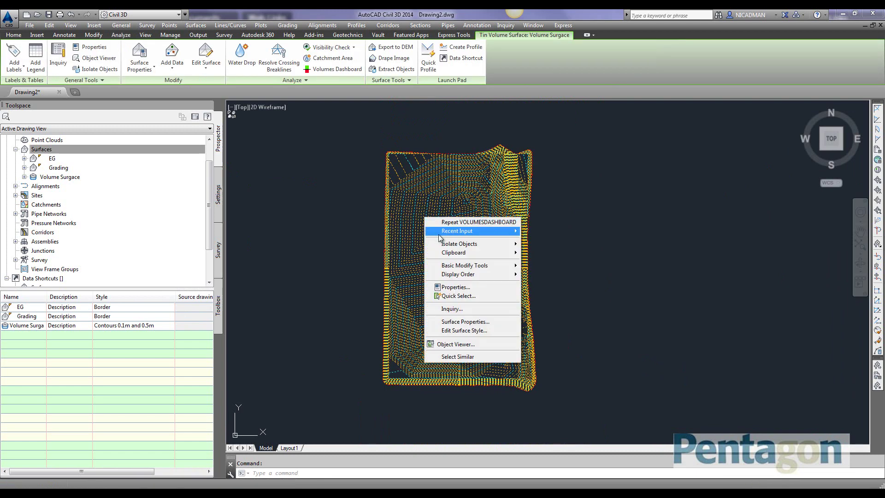
left_click(465, 321)
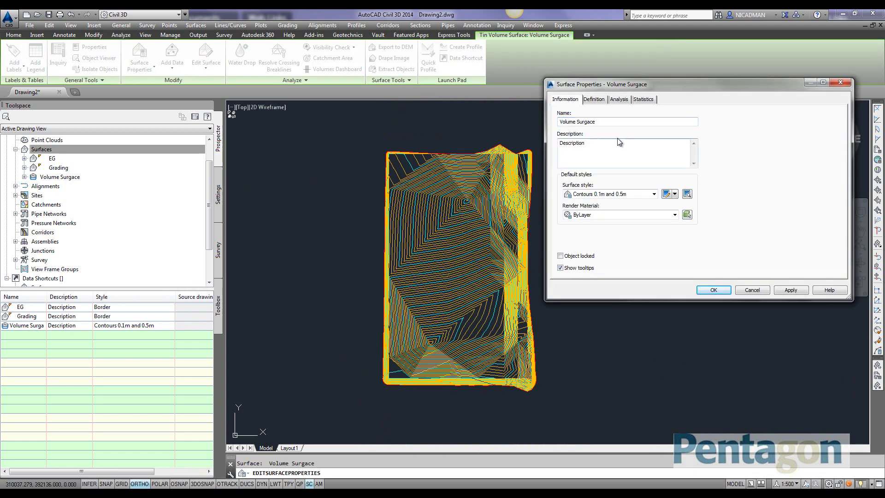
left_click_drag(633, 86, 623, 84)
left_click(608, 97)
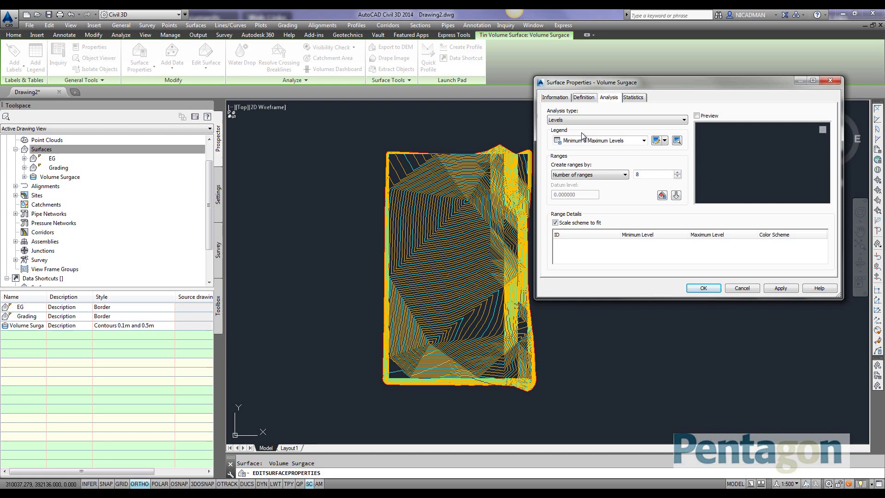
double_click(646, 172)
type("2")
left_click(677, 195)
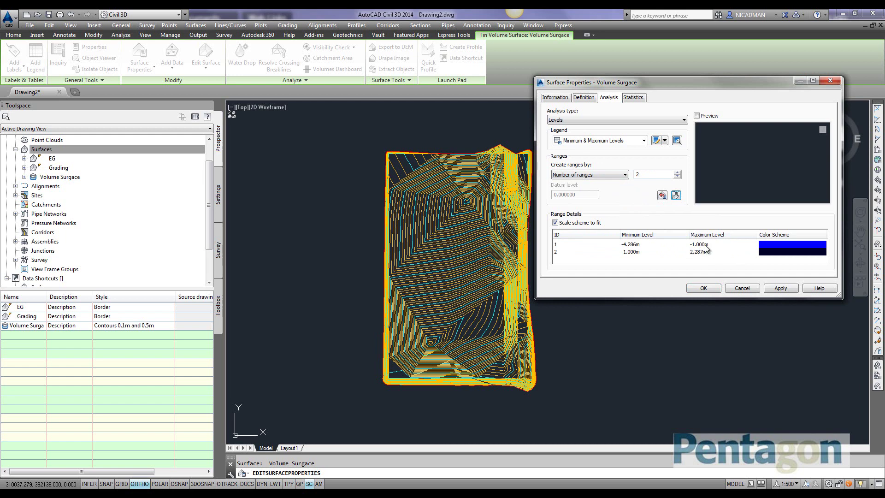
- Set the maximum level of range 1 and the minimum level of range 2 to 0
left_click(627, 246)
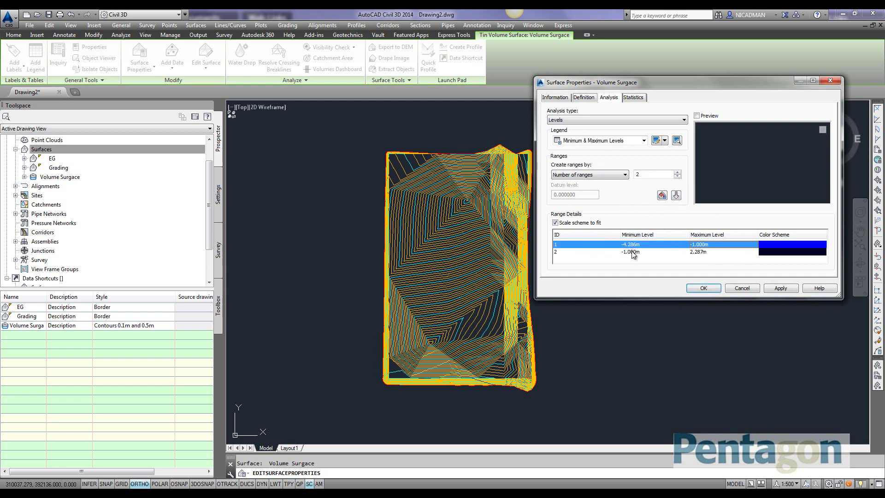
left_click(721, 243)
type("0")
key("Return")
left_click(648, 252)
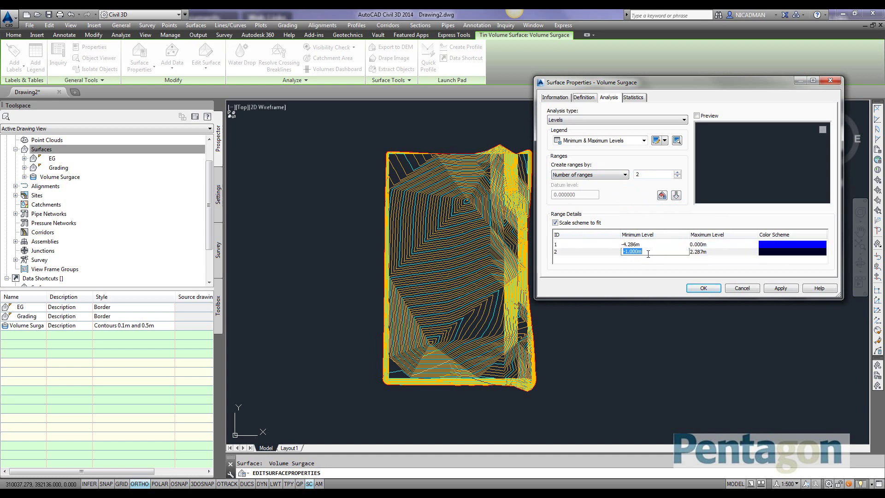
type("0")
key("Return")
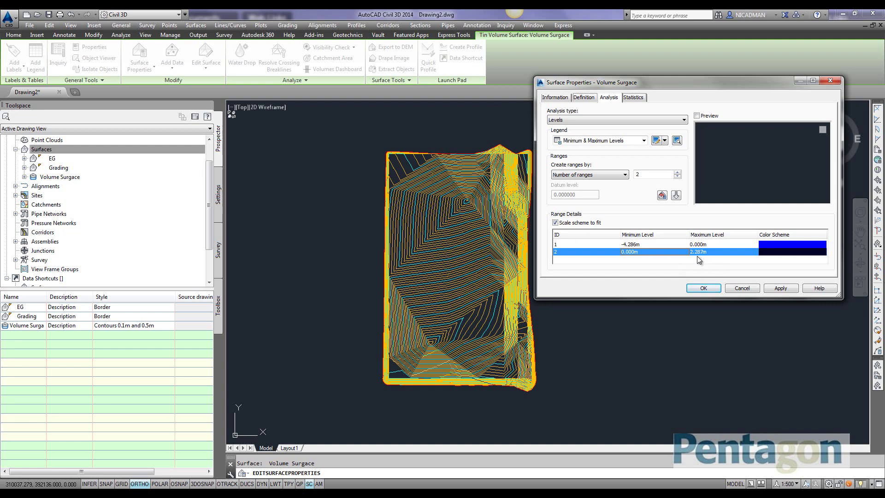
- Colour level range 1 red and range 2 green, and accept the surface properties
double_click(784, 248)
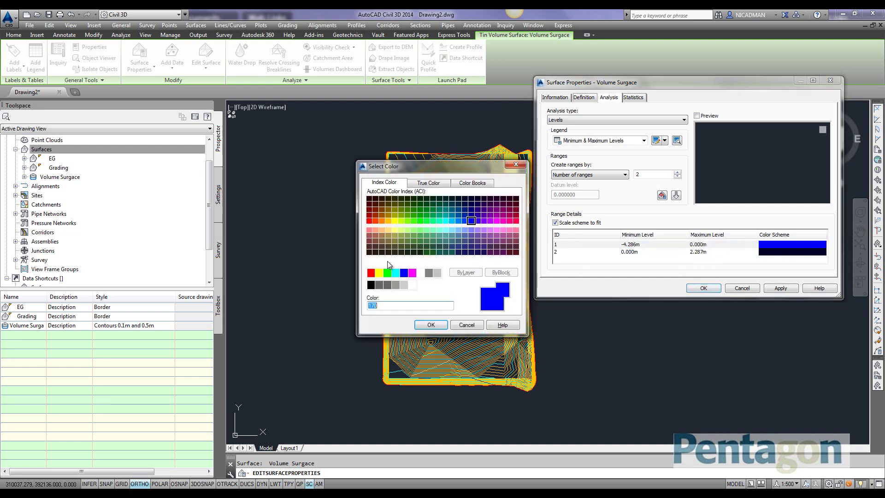
left_click(379, 273)
left_click(370, 273)
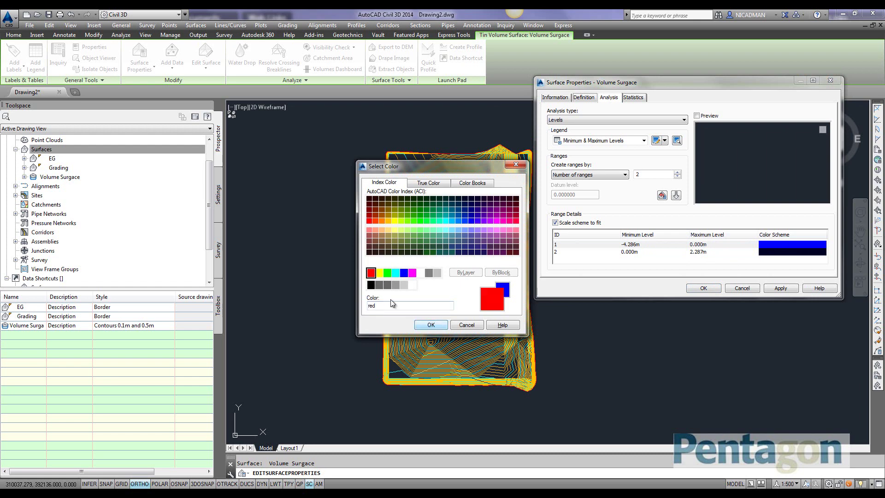
left_click(431, 325)
double_click(785, 253)
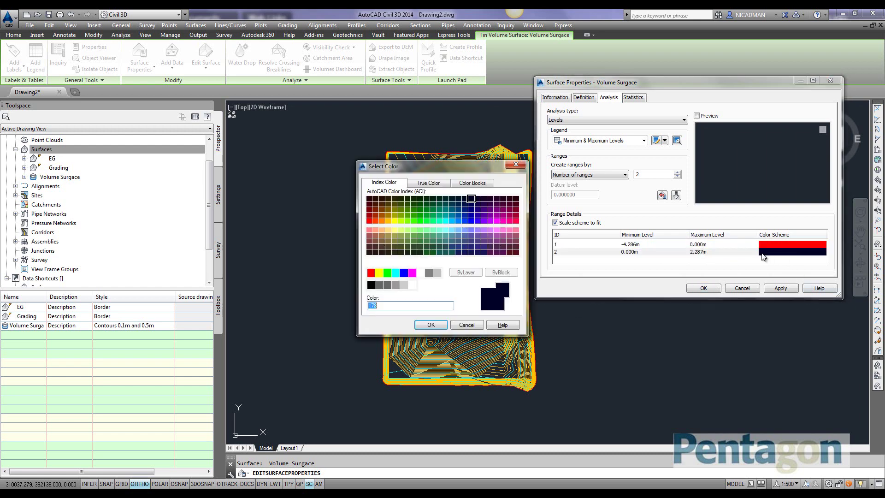
left_click(387, 273)
left_click(431, 325)
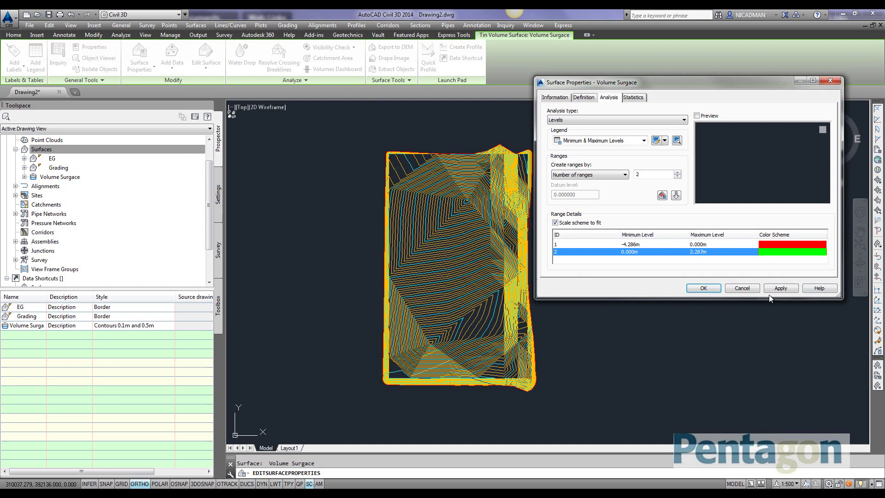
left_click(709, 291)
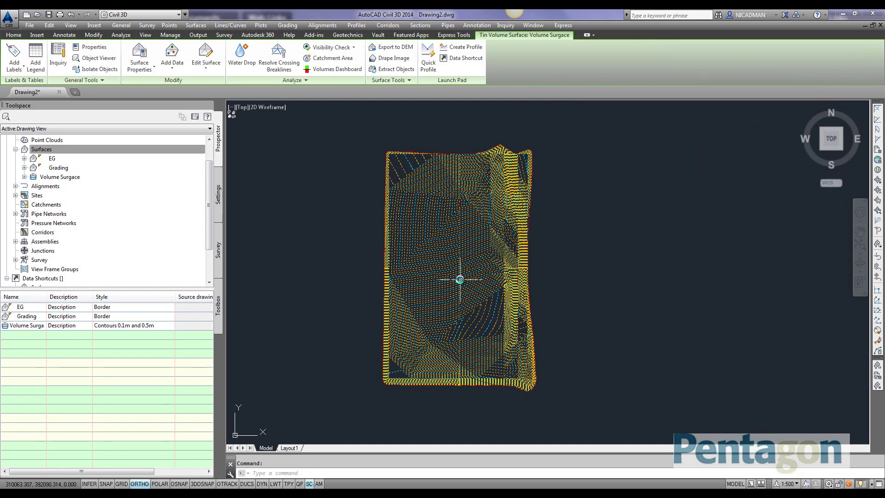
- Edit the volume surface's style to show Levels and hide the major and minor contours in plan view
right_click(461, 280)
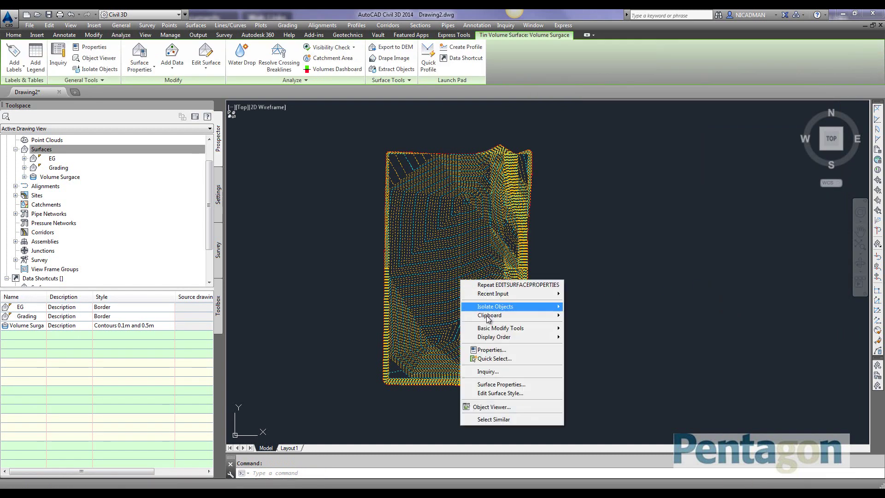
left_click(504, 395)
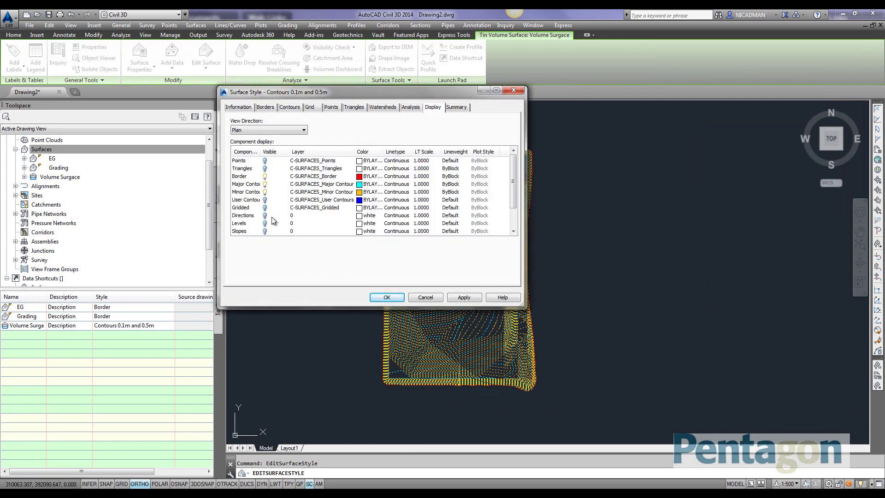
left_click(264, 223)
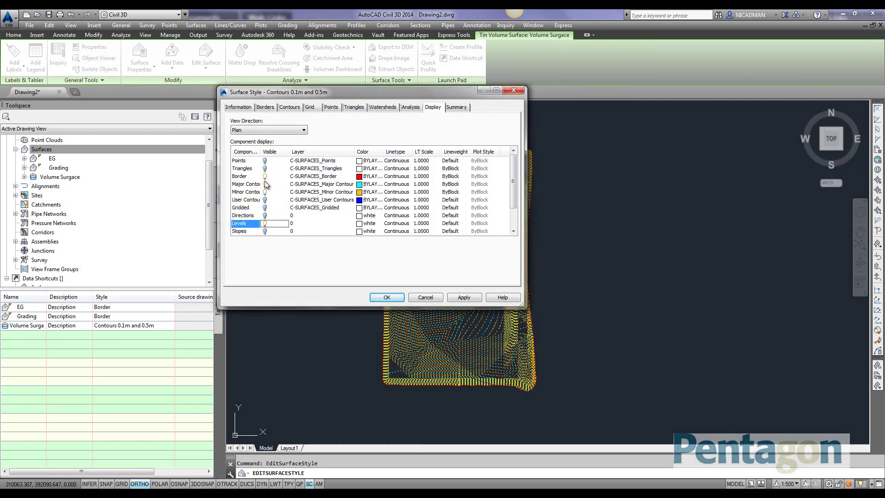
left_click(265, 184)
left_click(265, 191)
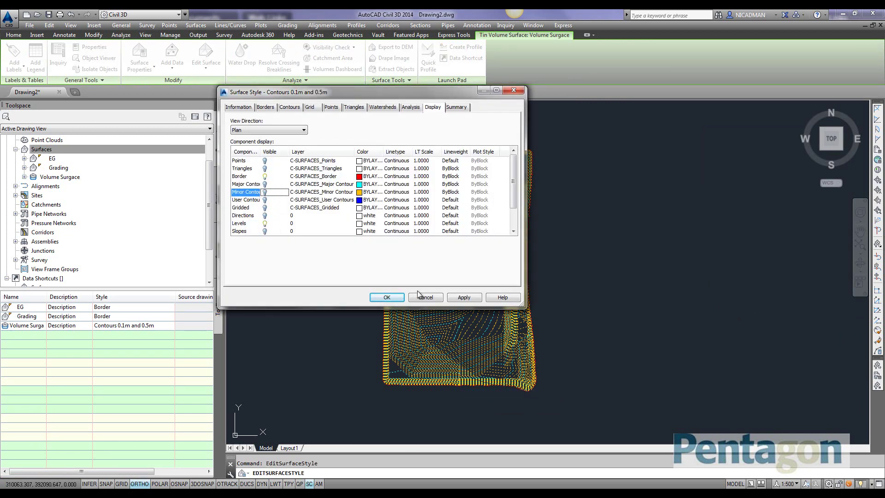
left_click(464, 297)
left_click(388, 297)
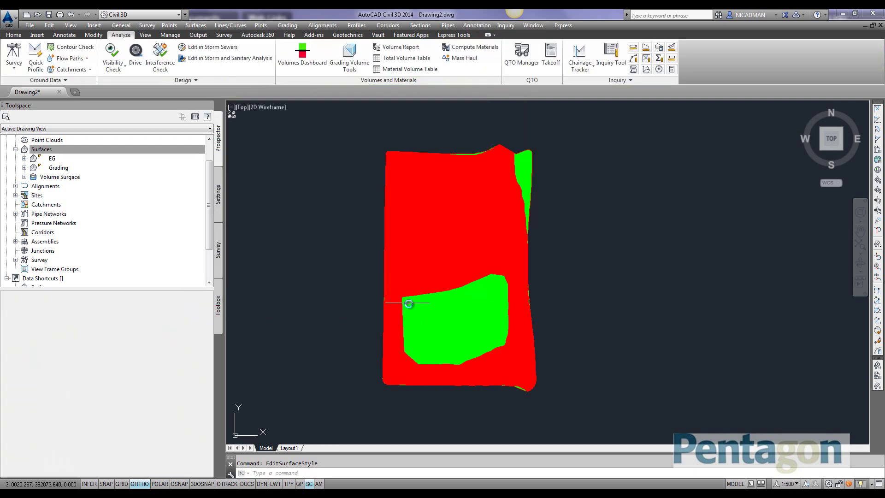
scroll(435, 324, "up", 2)
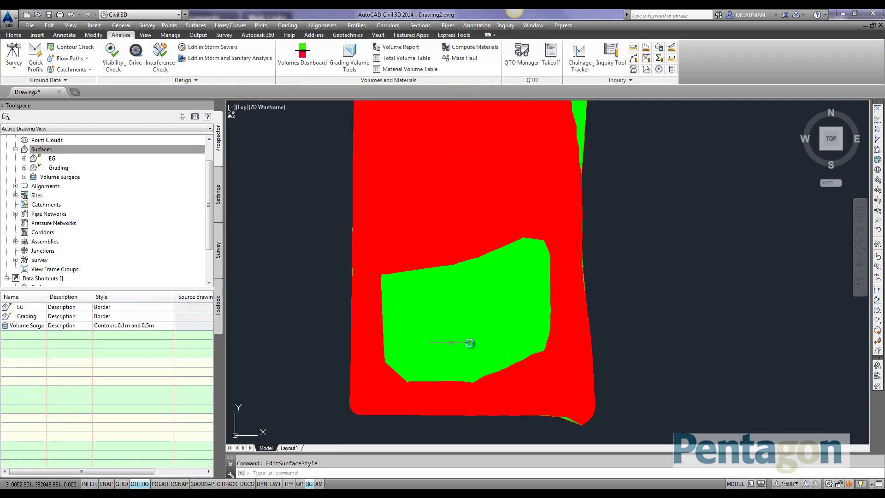
scroll(495, 232, "down", 2)
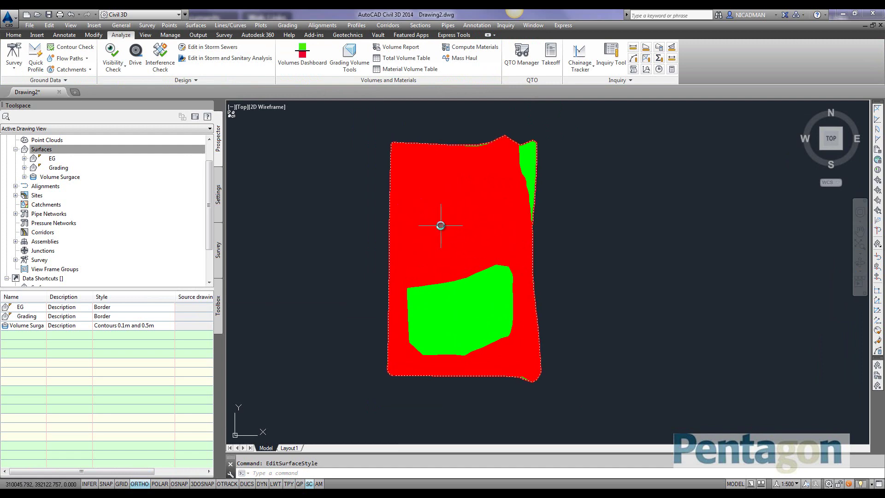
mouse_move(441, 225)
middle_click_drag(433, 235, 413, 237)
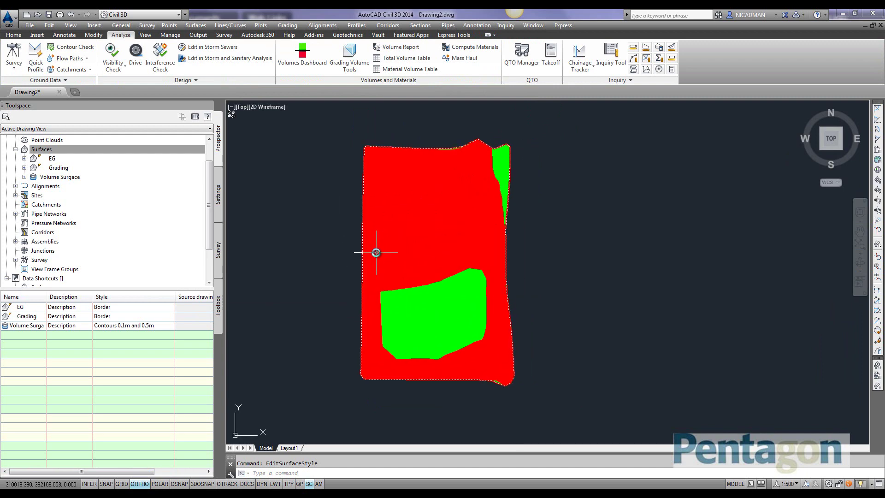
middle_click_drag(374, 278, 386, 267)
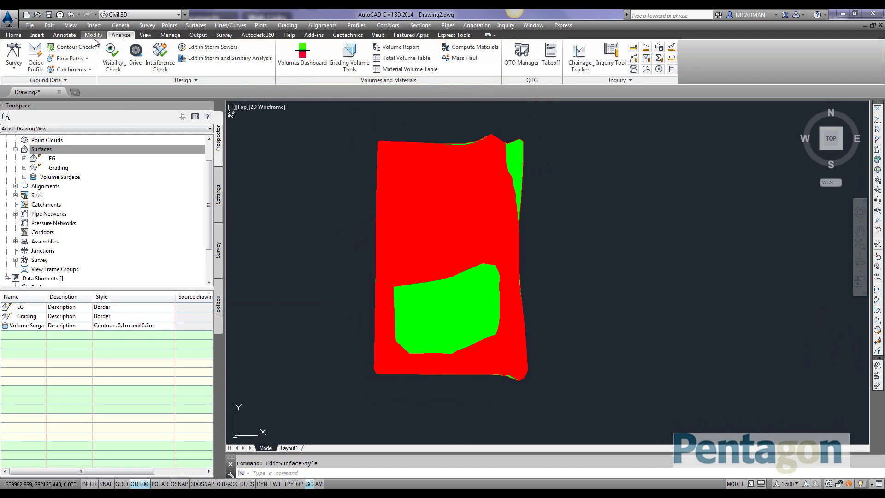
left_click(64, 35)
left_click(25, 69)
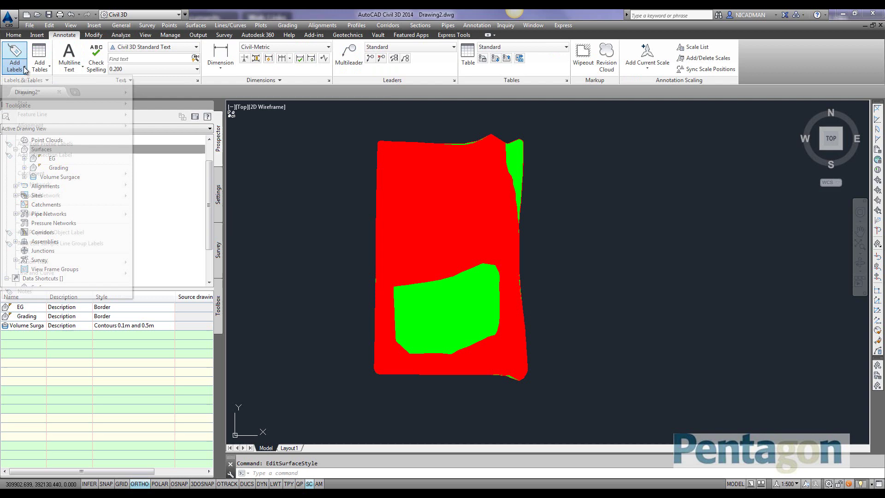
mouse_move(41, 83)
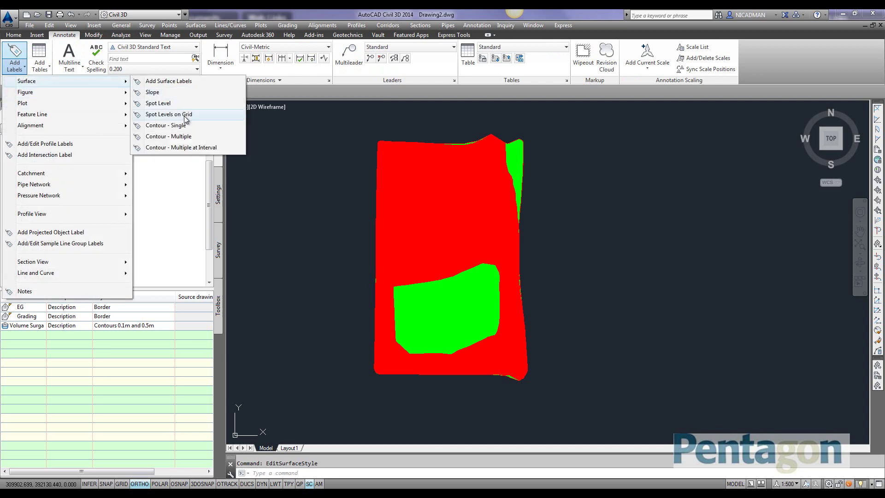
left_click(185, 115)
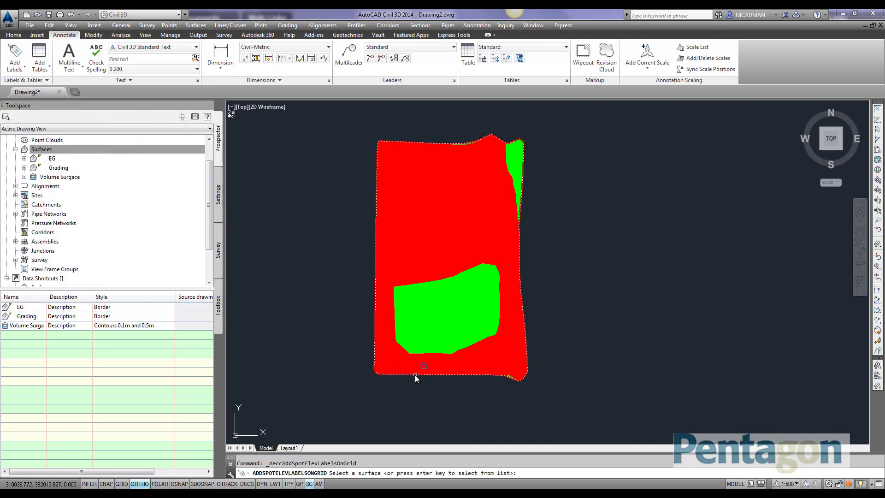
left_click(415, 375)
left_click(452, 411)
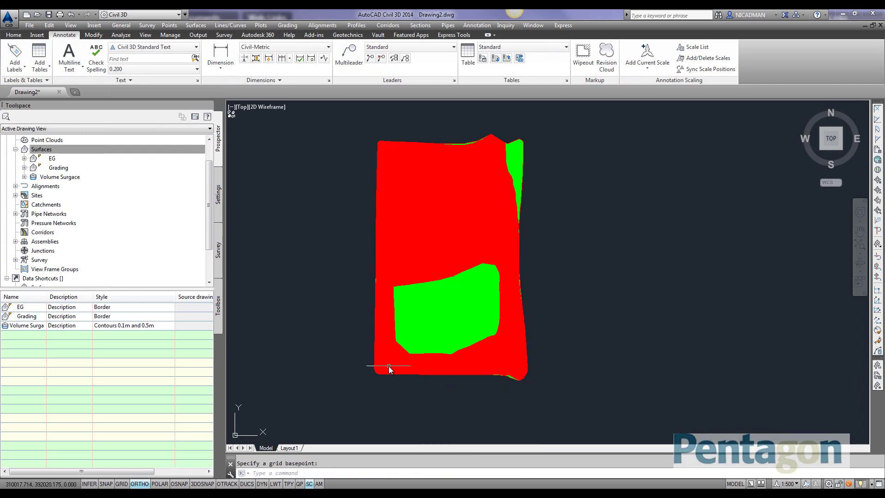
- Start adding Spot Levels on Grid labels and choose Volume Surgace from the surface list
left_click(15, 66)
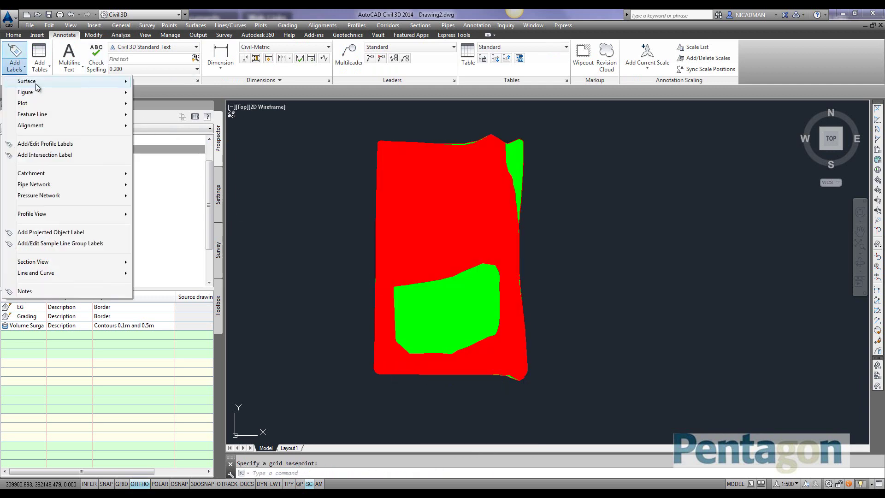
mouse_move(37, 84)
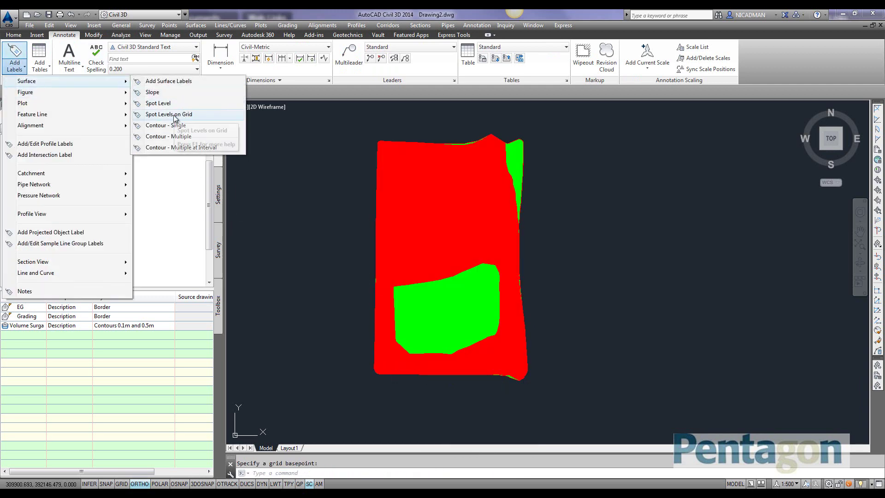
left_click(175, 115)
key("Return")
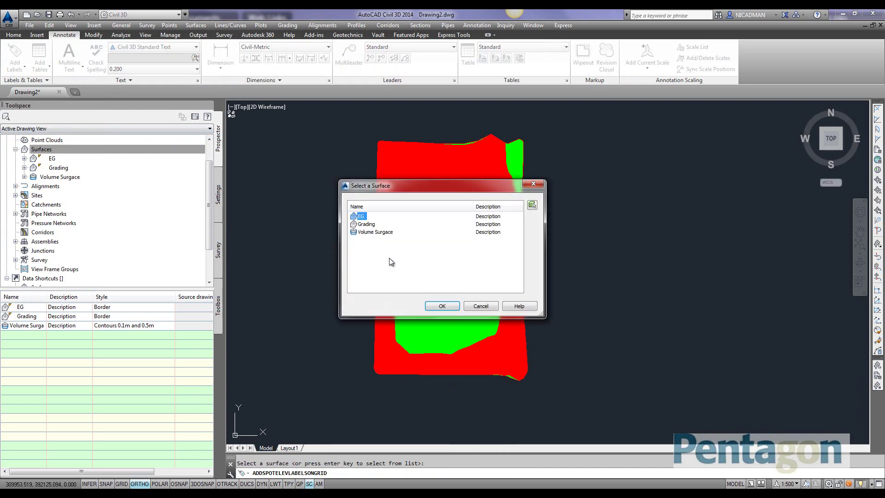
left_click(369, 232)
left_click(442, 307)
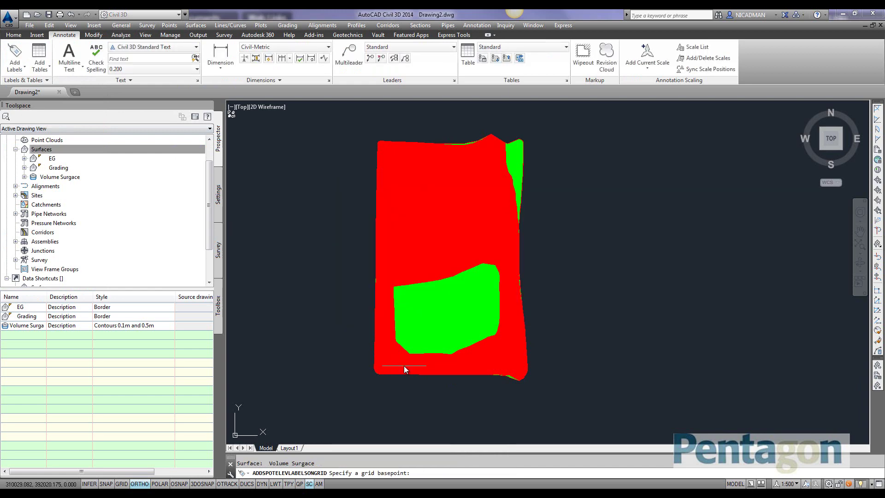
- Place the label grid's base point inside the surface's lower-left corner, with 0 rotation and 10 m spacing in X and Y
scroll(376, 374, "up", 2)
left_click(374, 370)
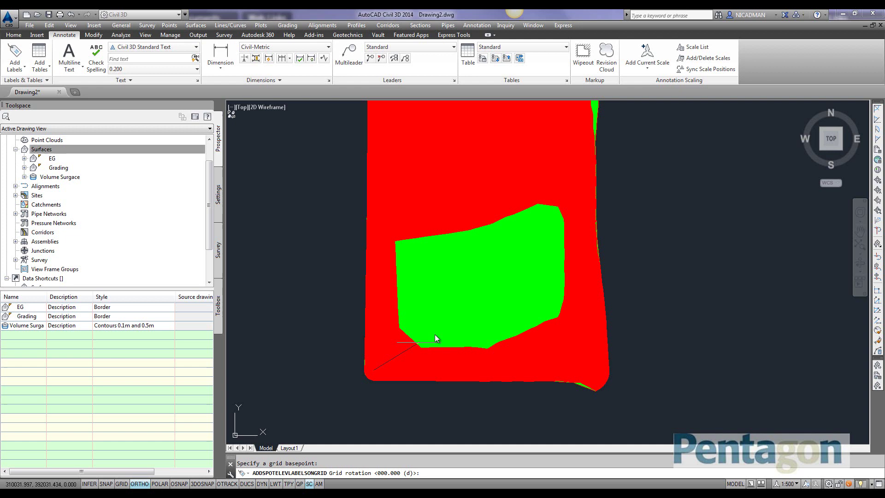
key("Return")
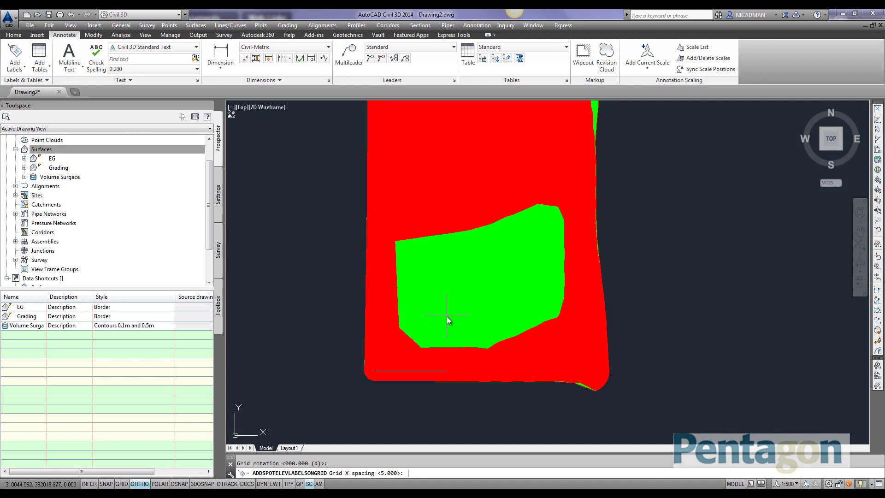
type("10")
key("Return")
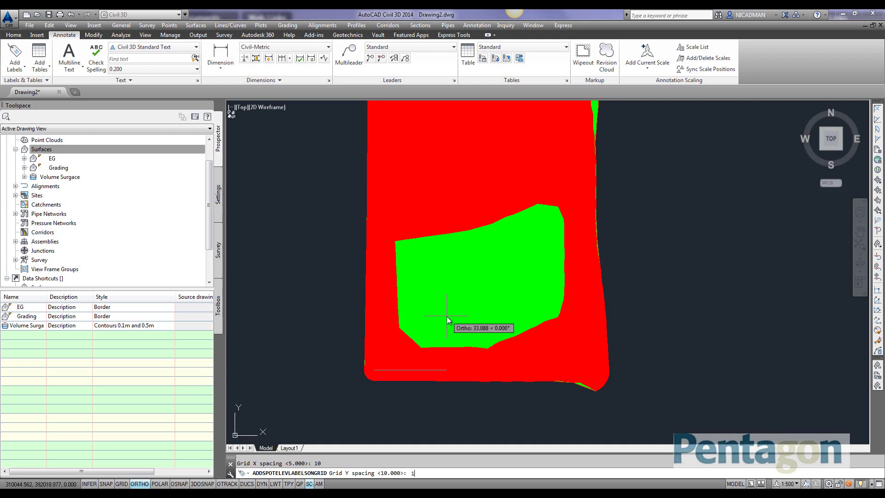
key("Return")
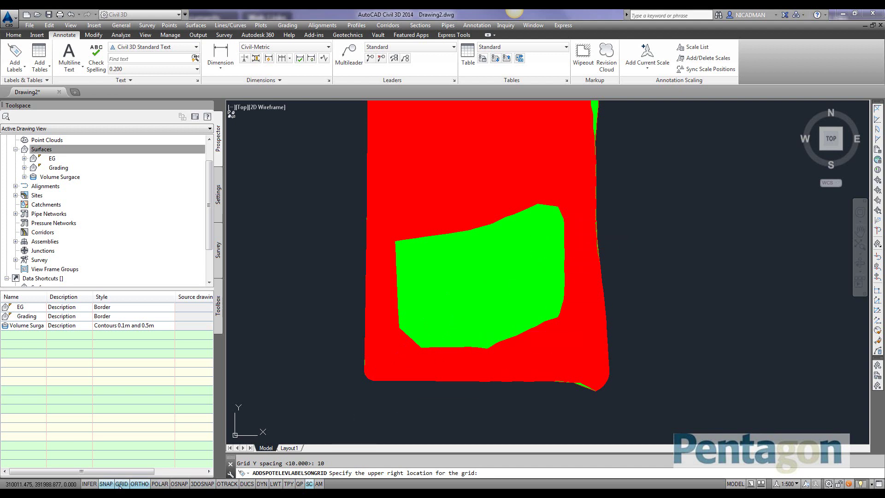
- Turn off ortho, snap and grid, set the label grid's upper-right corner near the surface's upper-right corner, and accept the grid size
key("F9")
key("F7")
left_click(139, 483)
scroll(461, 278, "down", 3)
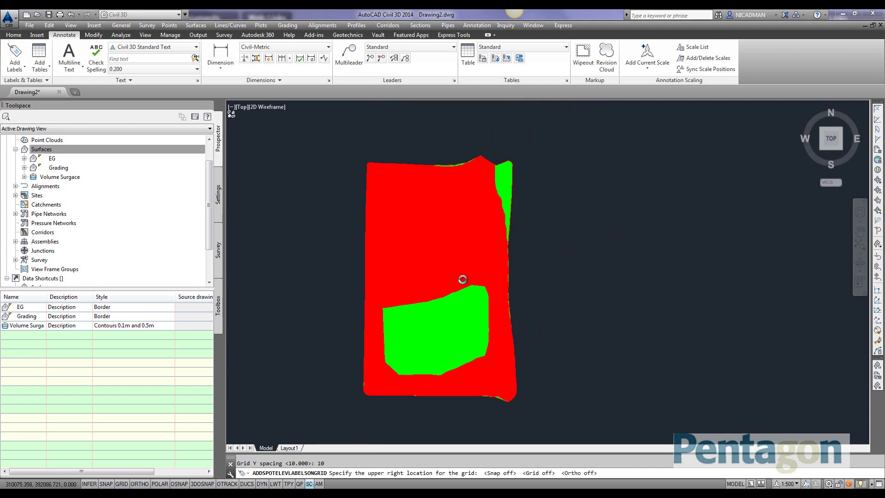
left_click(500, 175)
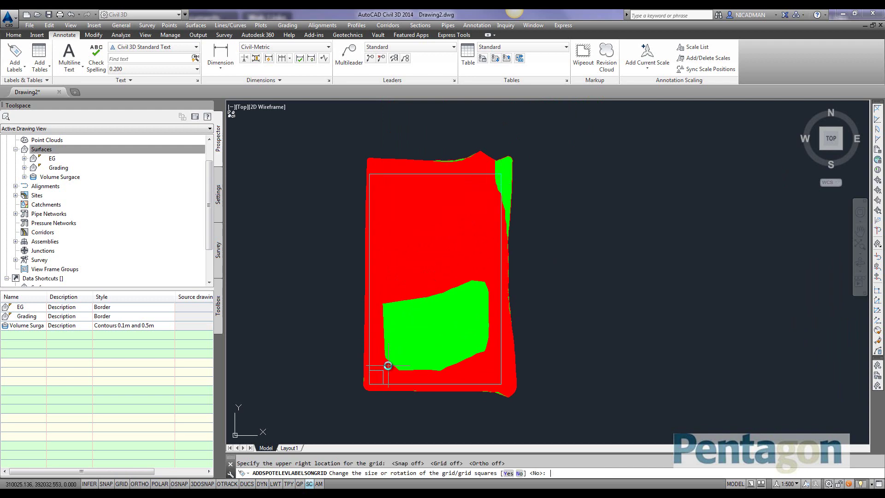
key("Return")
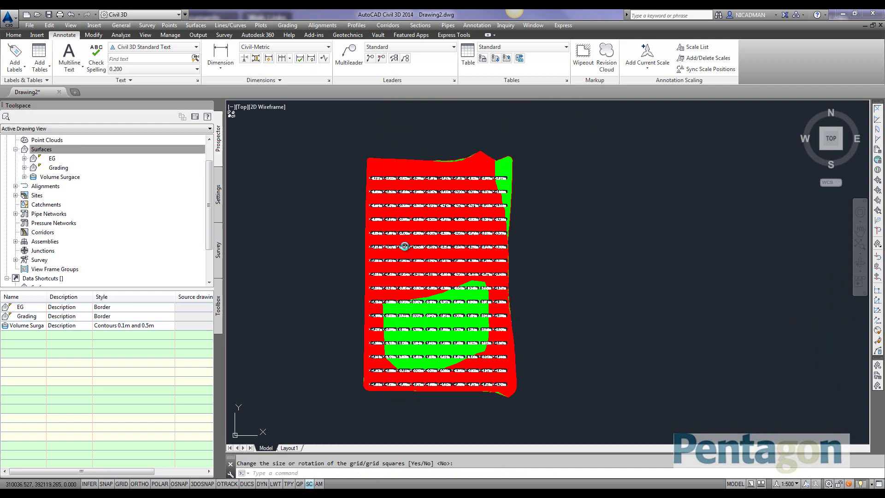
- Examine the spot level labels across the red and green areas of the volume surface
scroll(435, 261, "up", 5)
middle_click_drag(435, 261, 595, 371)
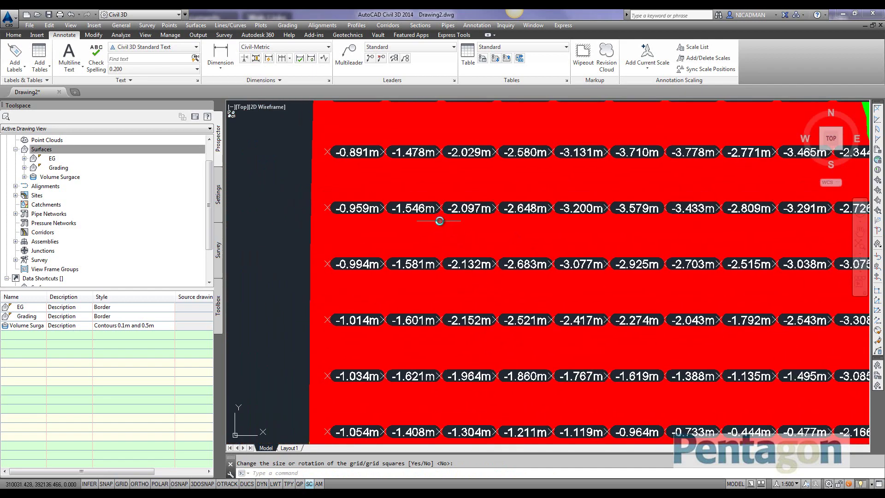
middle_click_drag(475, 207, 414, 298)
scroll(569, 203, "down", 5)
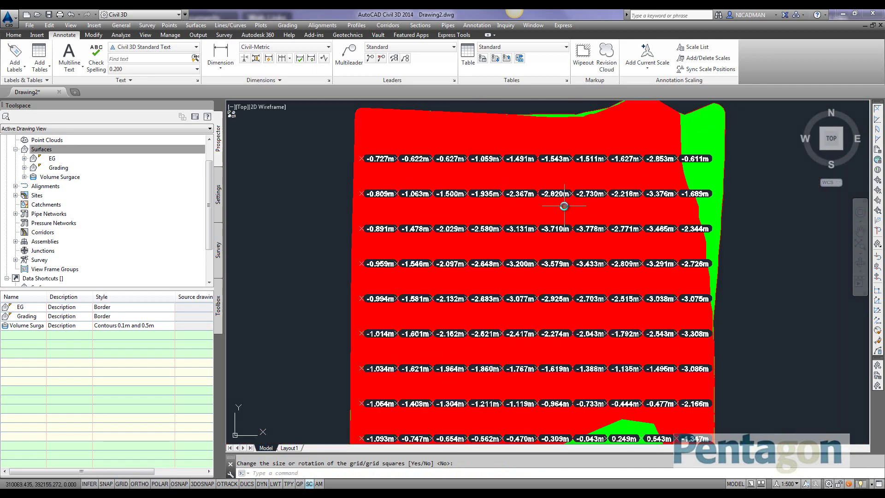
scroll(493, 336, "up", 2)
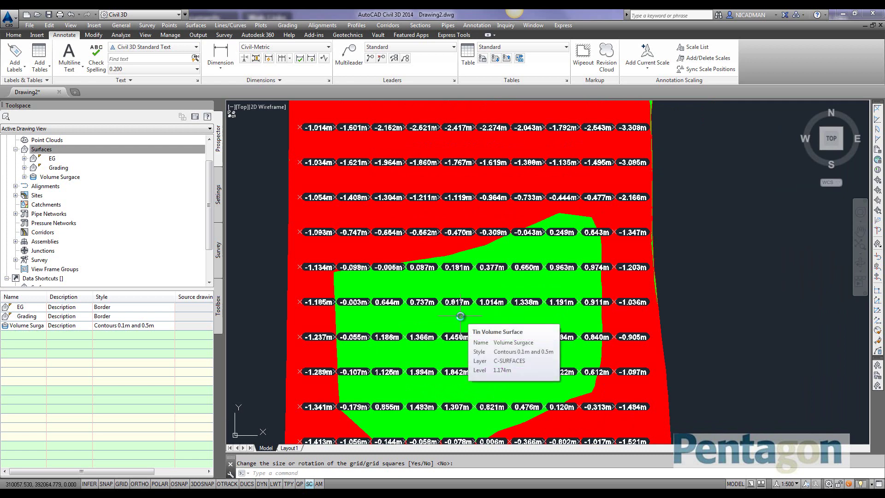
scroll(484, 325, "down", 2)
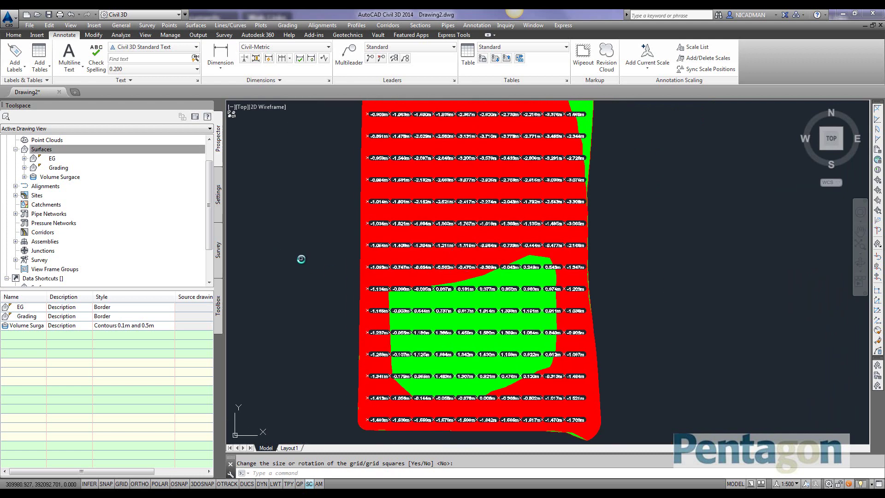
- Open the command settings for CreatePoints in the drawing's Point settings
left_click(218, 196)
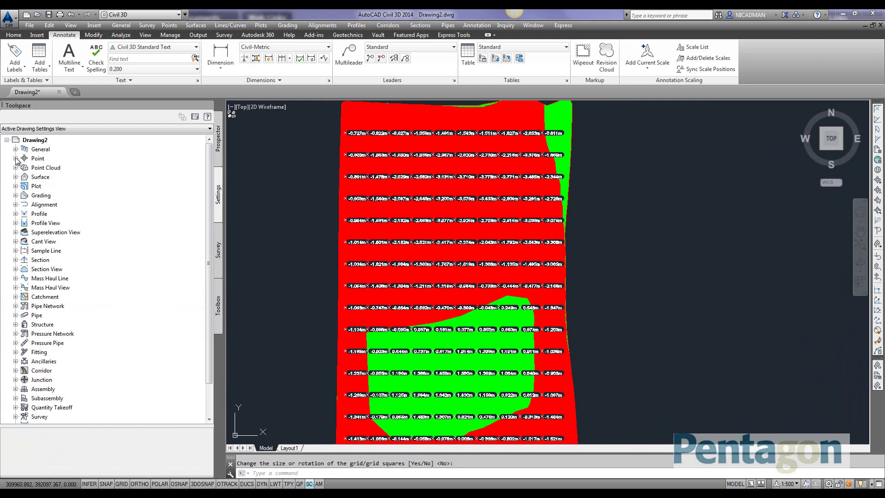
scroll(410, 243, "up", 2)
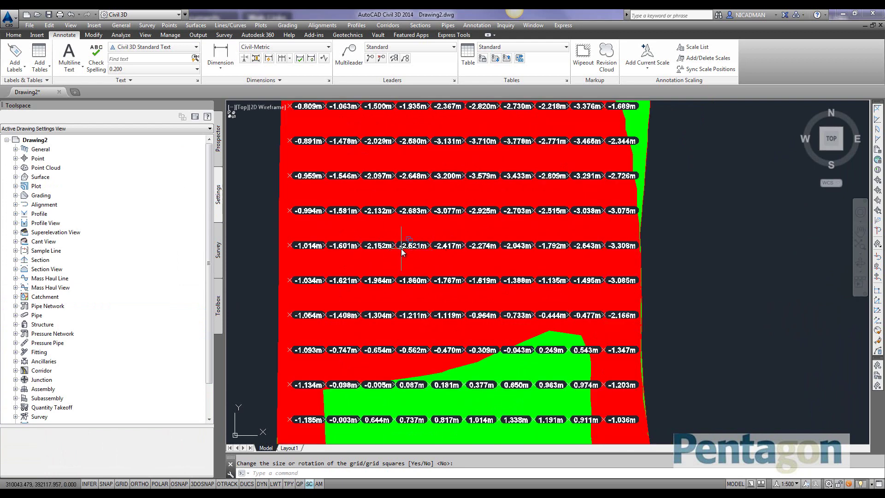
left_click(16, 158)
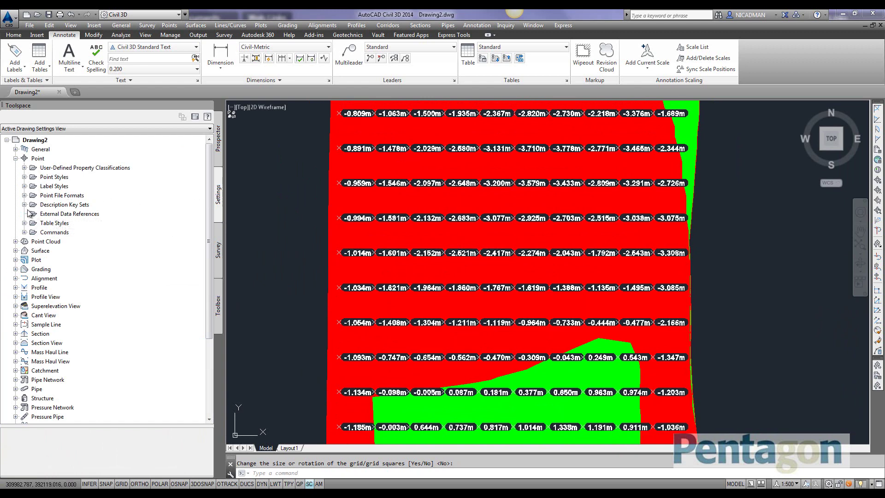
left_click(25, 232)
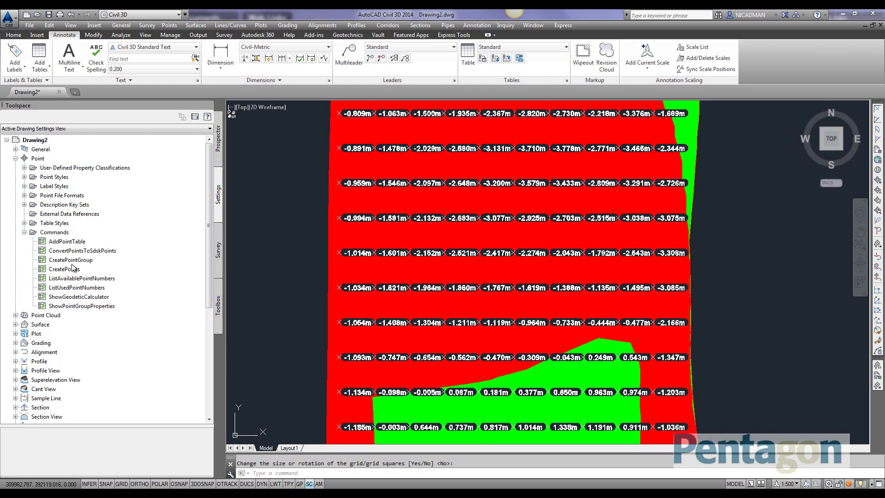
right_click(66, 273)
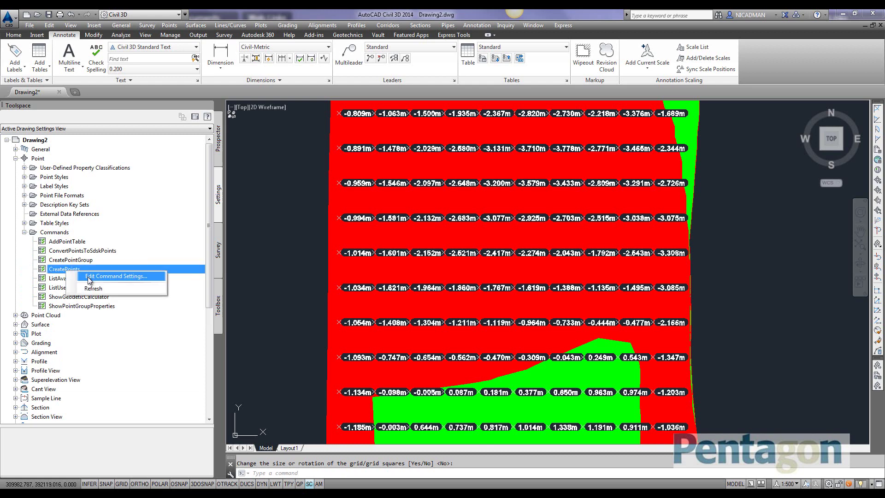
left_click(92, 289)
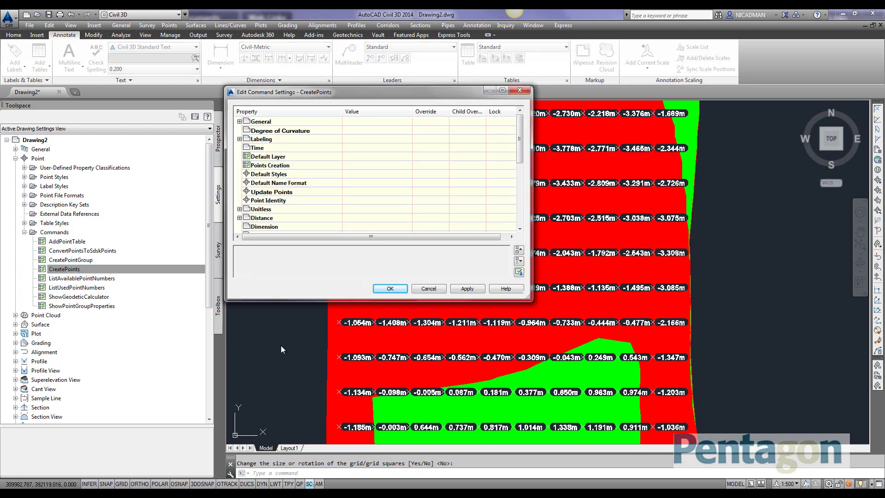
- Set Prompt For Descriptions to None under Points Creation and accept the command settings
left_click(239, 165)
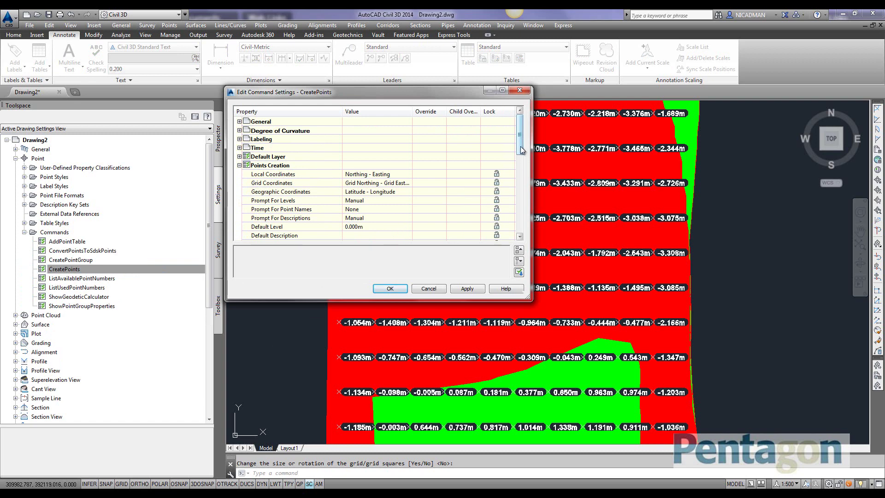
scroll(410, 205, "down", 2)
left_click(374, 192)
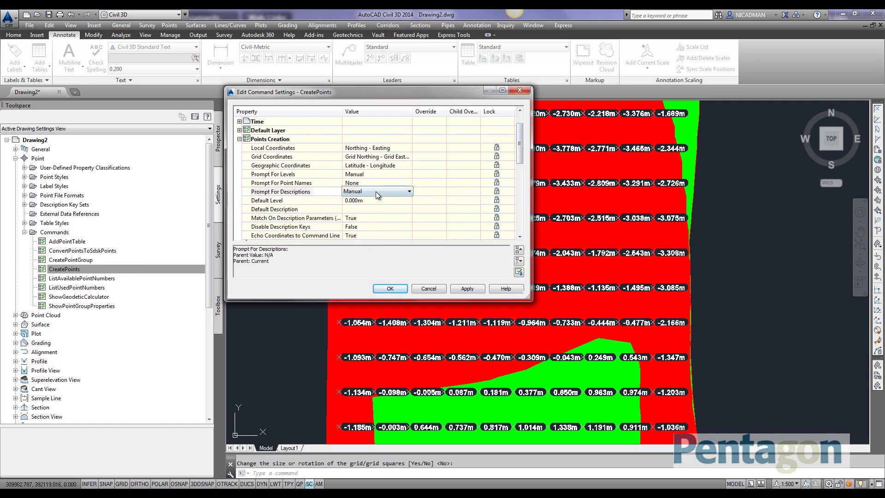
left_click(375, 192)
left_click(357, 229)
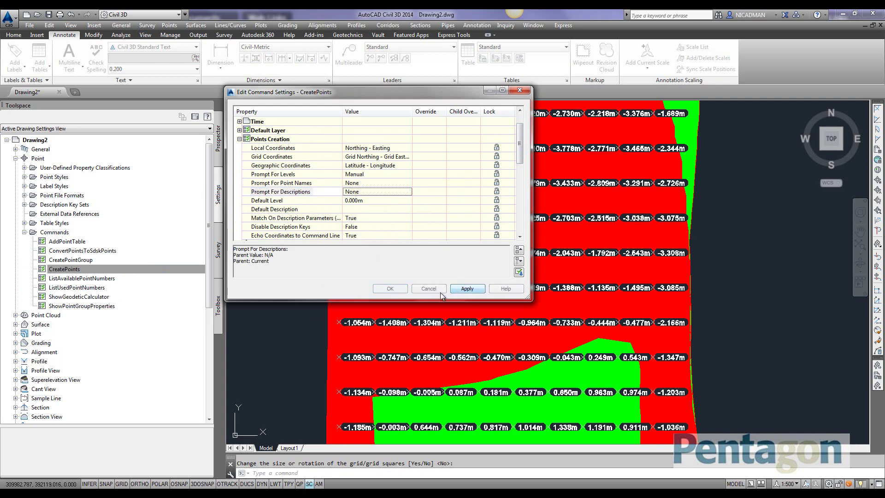
left_click(390, 288)
middle_click(403, 293)
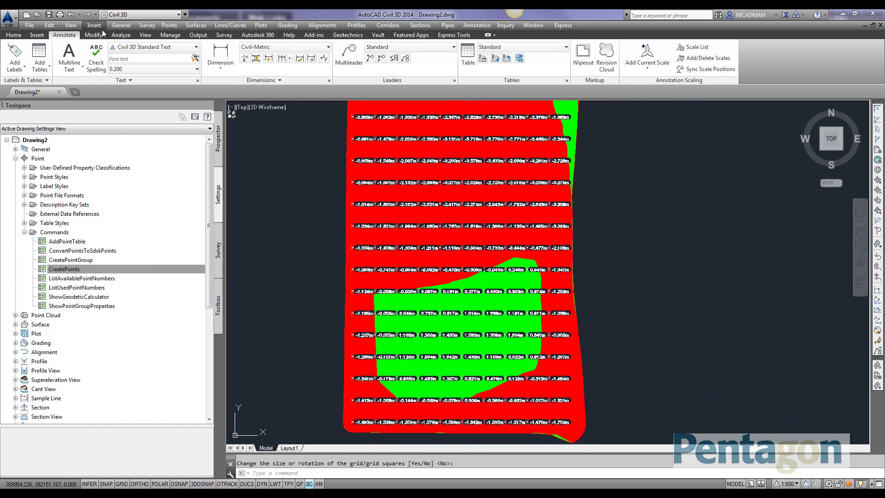
- Start creating surface points on a grid and choose Volume Surgace as the source surface
left_click(196, 25)
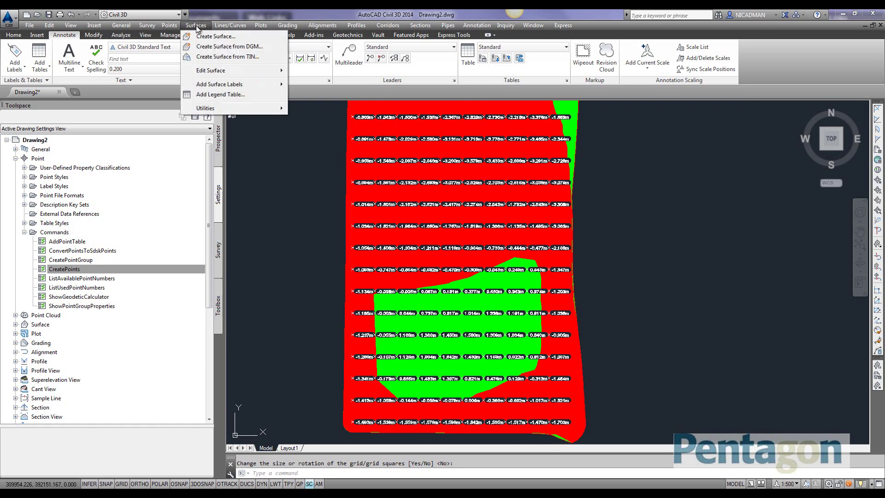
mouse_move(208, 78)
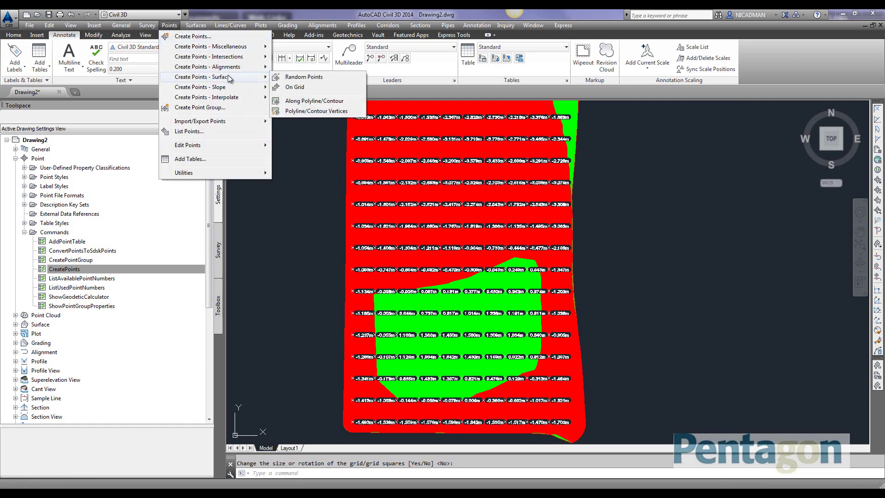
left_click(294, 87)
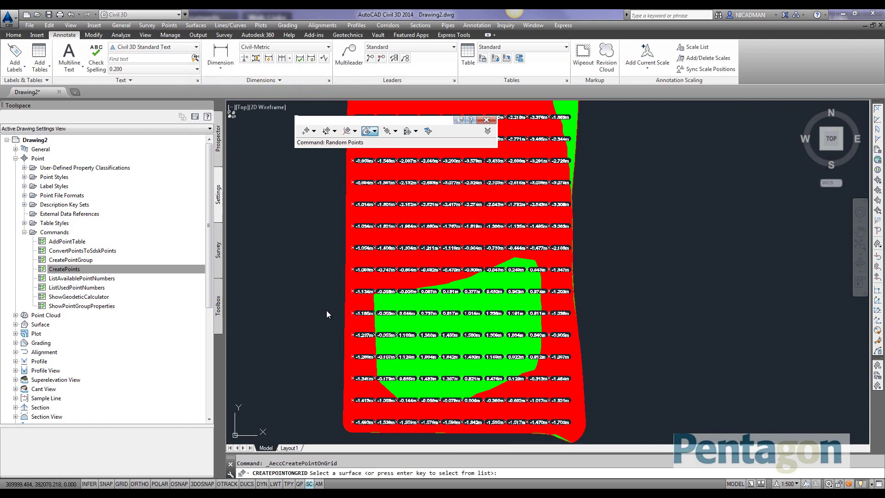
key("Return")
left_click(383, 232)
left_click(441, 307)
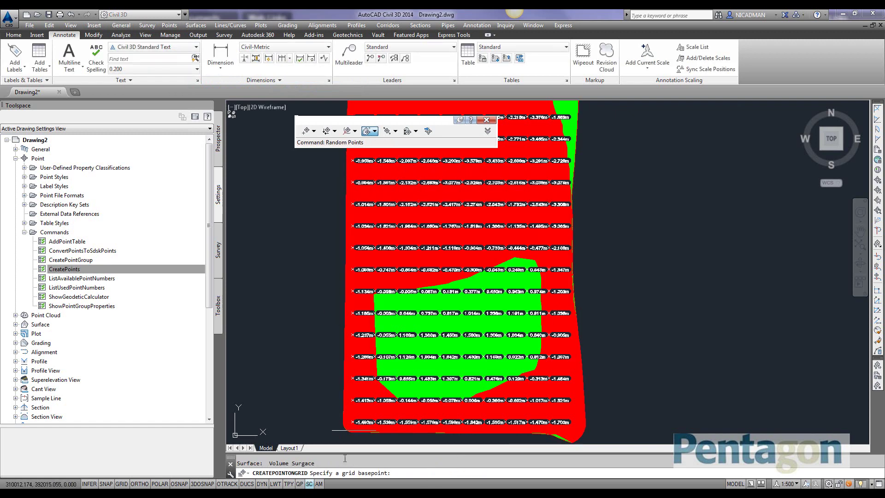
- Place the point grid's basepoint near the surface's lower-left corner, accept the default rotation, and set the X and Y spacing to 10
scroll(364, 374, "up", 4)
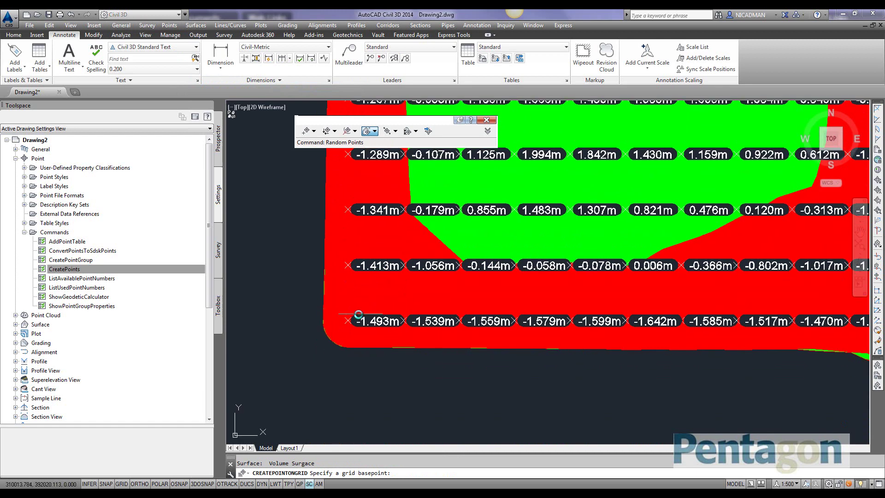
left_click(341, 346)
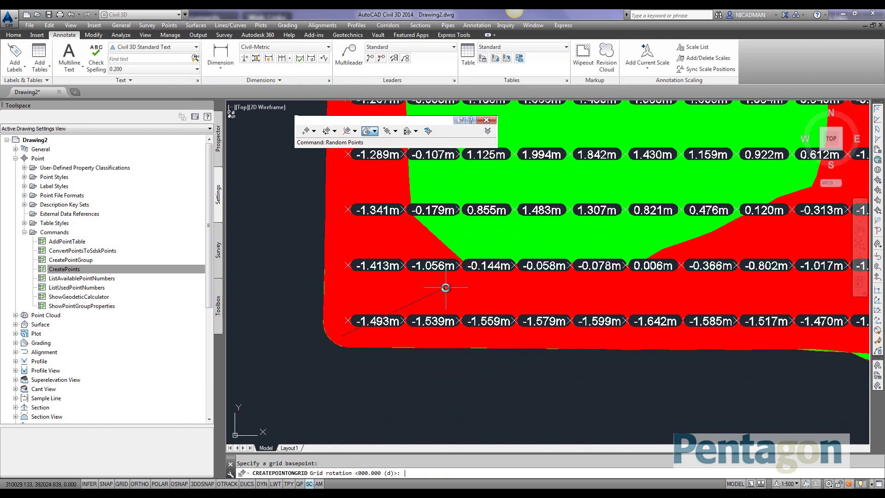
key("Return")
type("10")
key("Return")
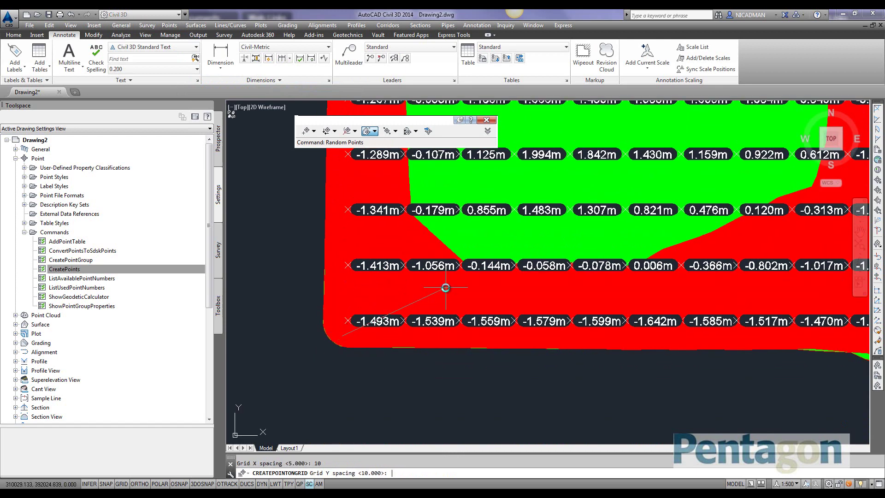
type("10")
key("Return")
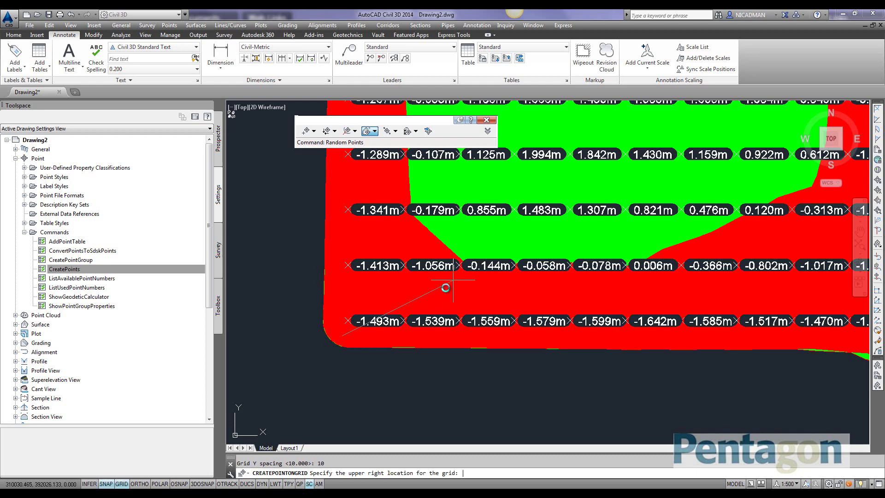
- Set the point grid's upper-right corner near the surface's upper-right corner, accept the grid size to create the points, and end the command
scroll(461, 252, "down", 5)
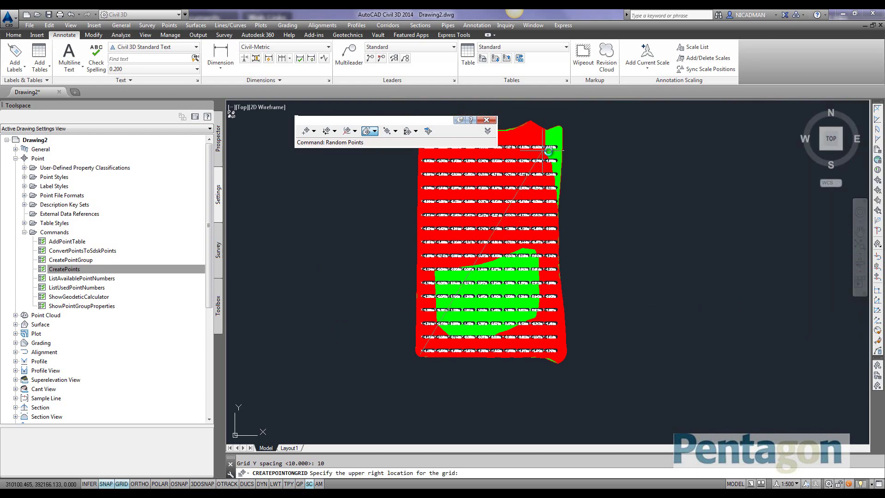
left_click(550, 145)
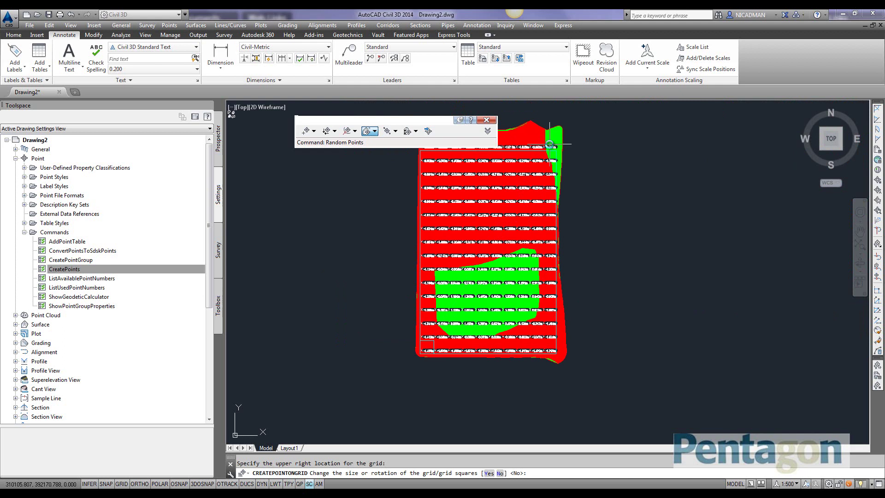
key("Return")
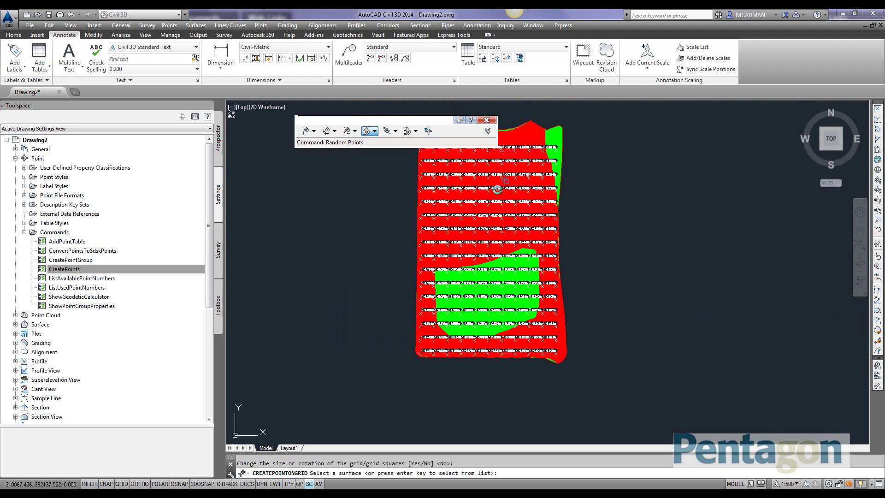
key("Escape")
scroll(422, 153, "up", 5)
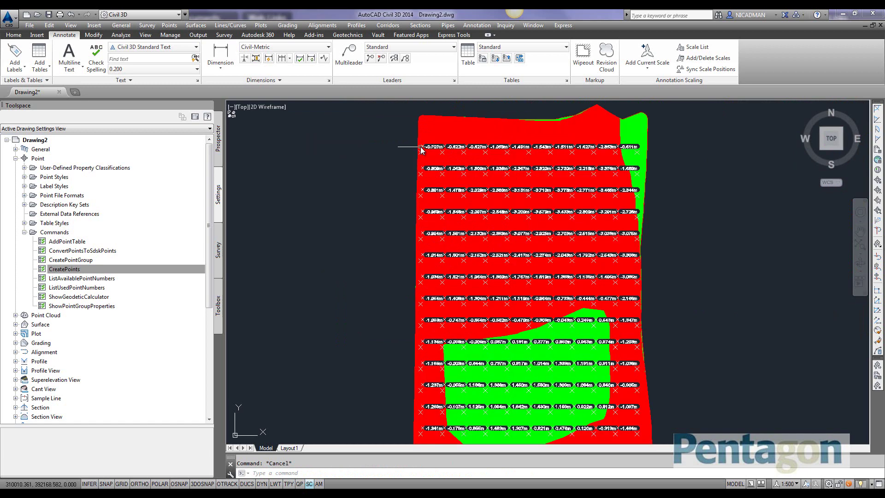
scroll(421, 157, "down", 3)
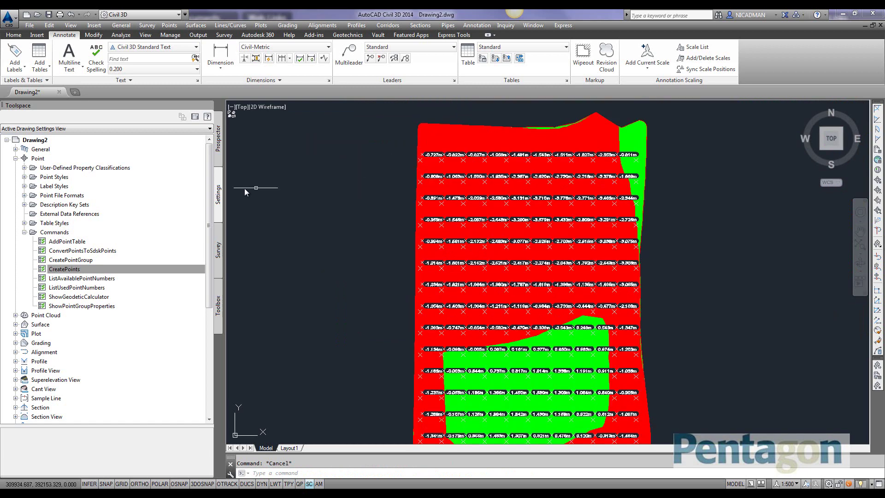
- List the drawing's points in Prospector and fit the Easting column to its full values
left_click(219, 148)
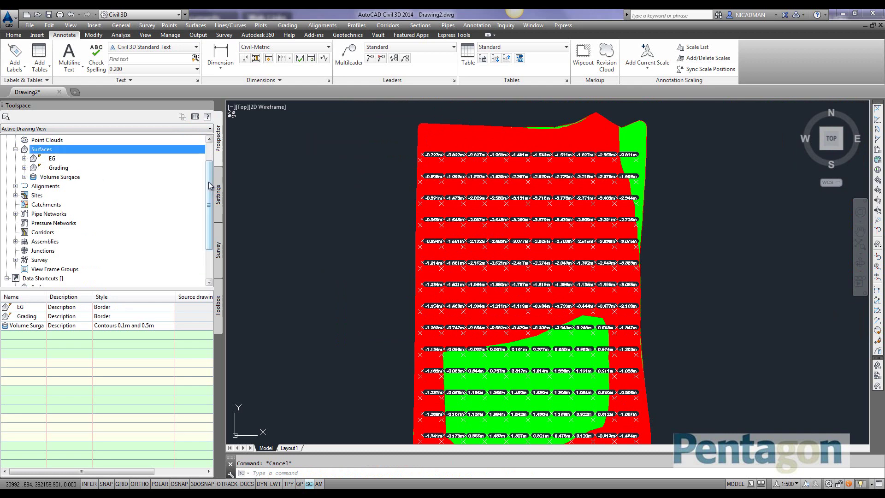
scroll(46, 185, "up", 1)
left_click(39, 149)
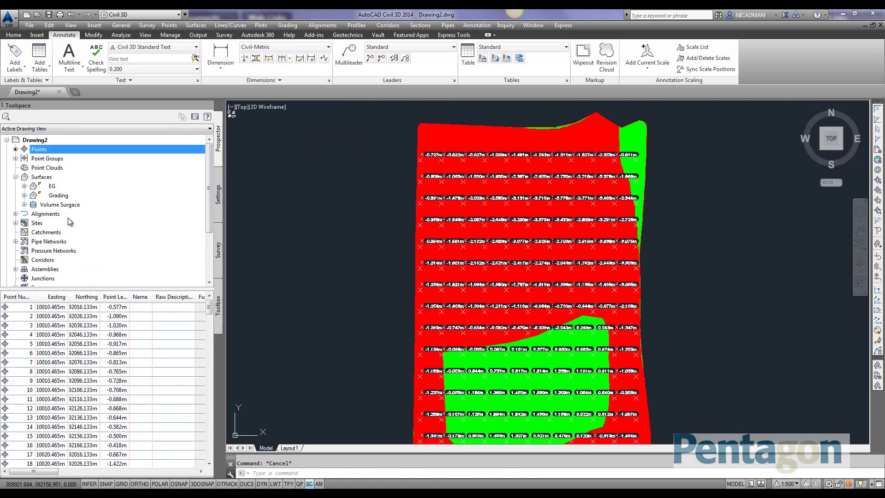
double_click(68, 296)
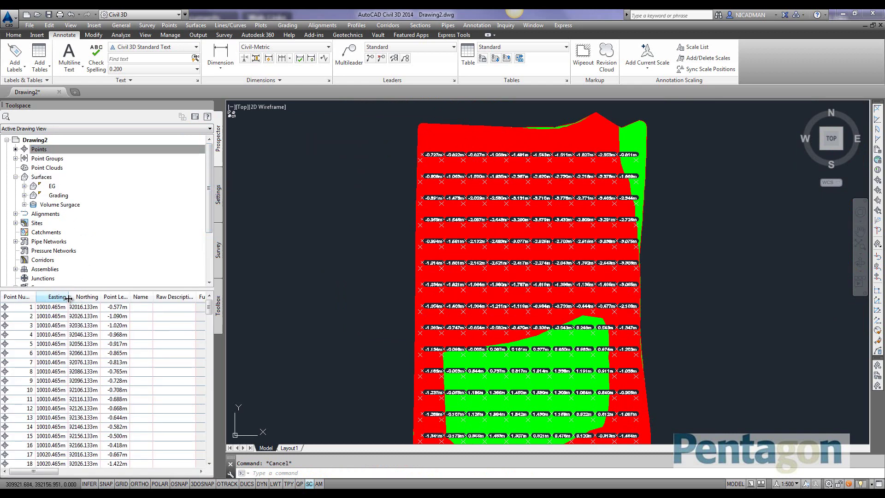
- Select all points in the Prospector point list and copy them to the clipboard
left_click(25, 309)
key("ctrl+a")
right_click(27, 312)
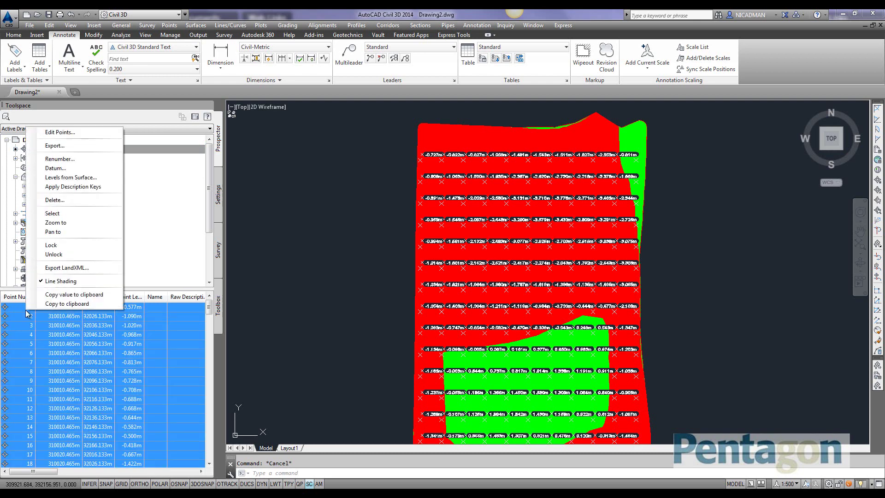
left_click(72, 304)
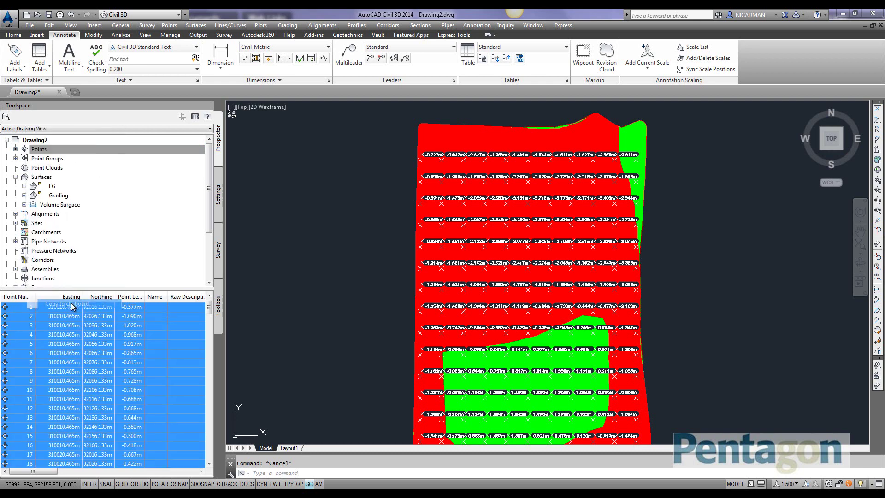
- Switch to Notepad, paste the copied point list into a blank document, and close it without saving
key("super")
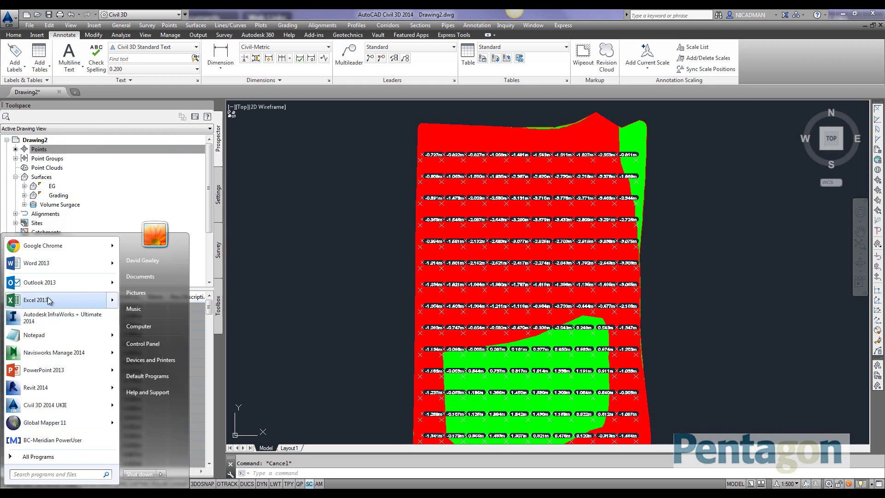
left_click(73, 333)
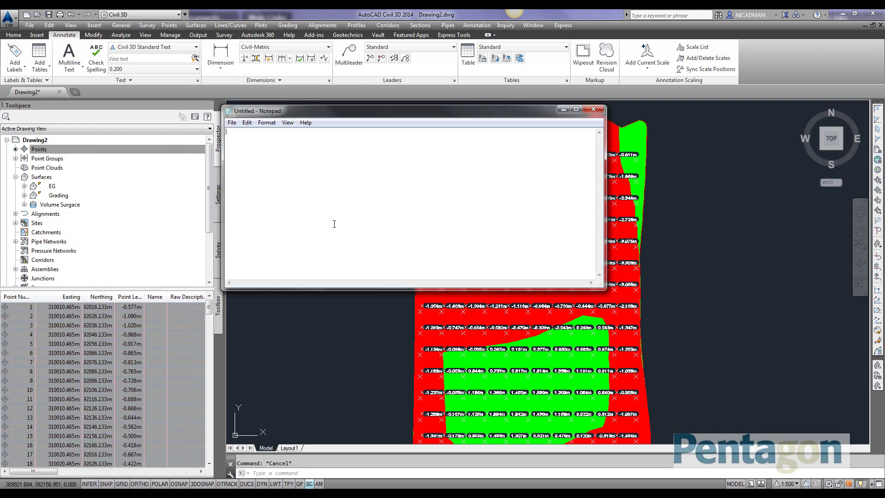
key("ctrl+v")
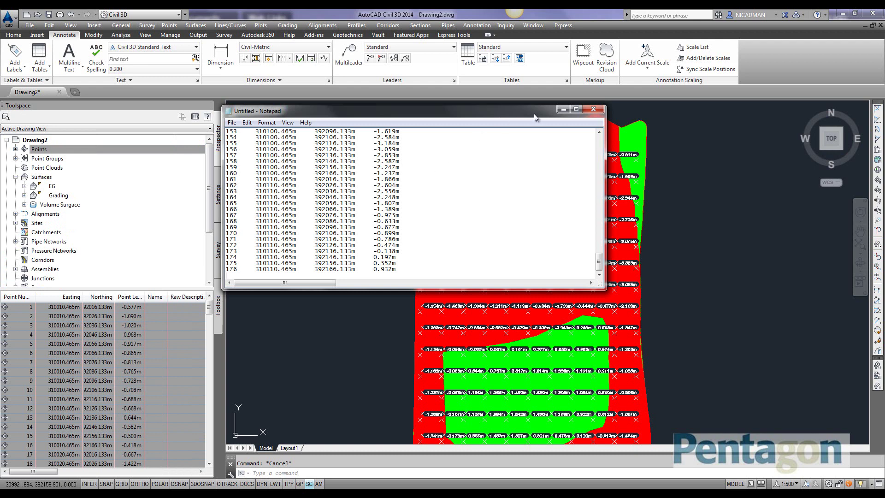
left_click(594, 109)
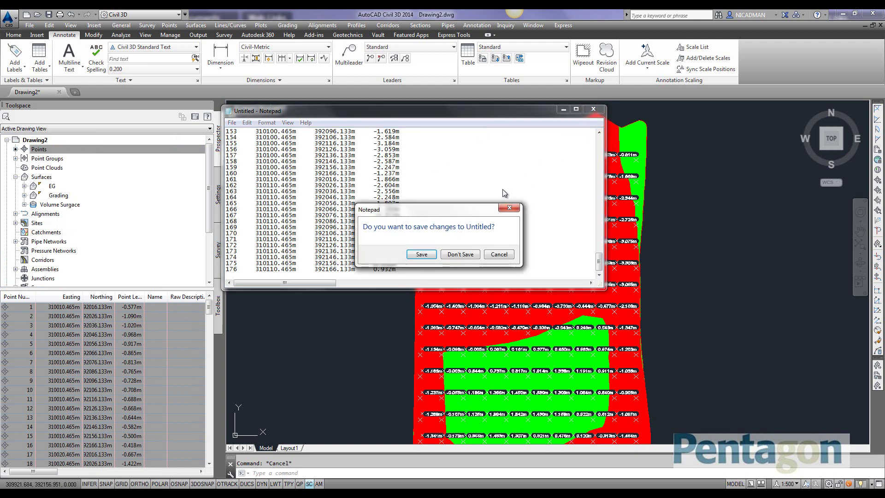
left_click(461, 257)
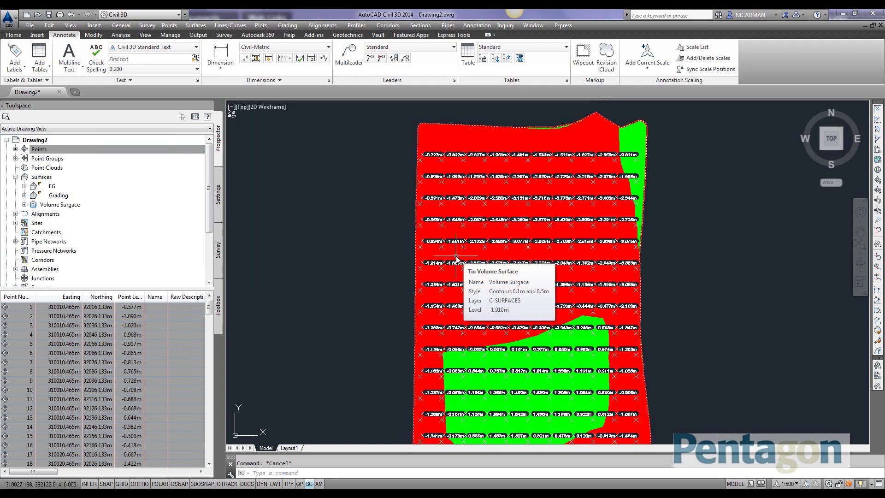